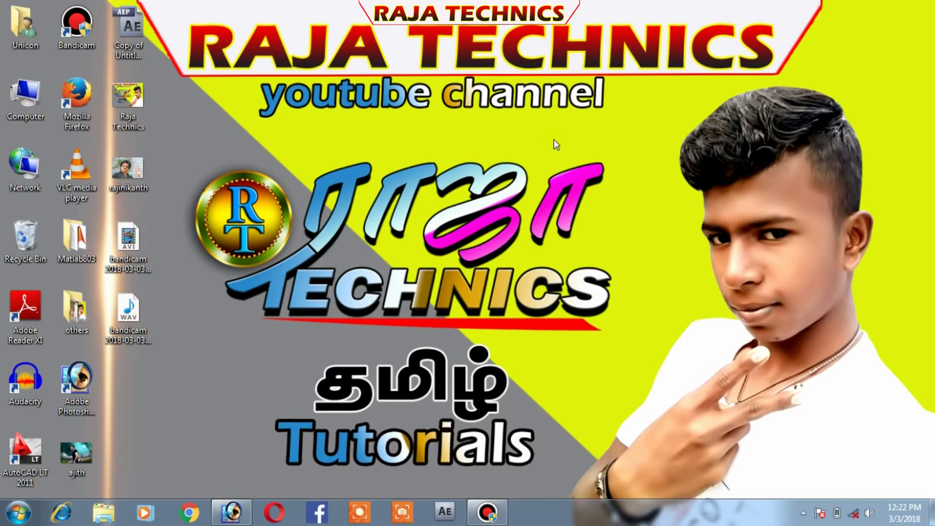
Bring the Adobe Photoshop window up from the taskbar
click(241, 499)
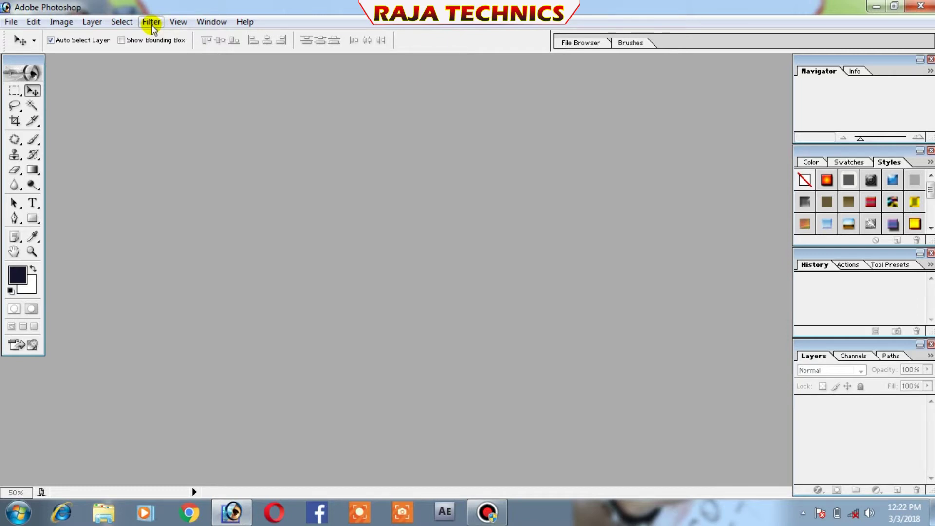
Open the photo rajinikanth.jpg from the Desktop
click(12, 25)
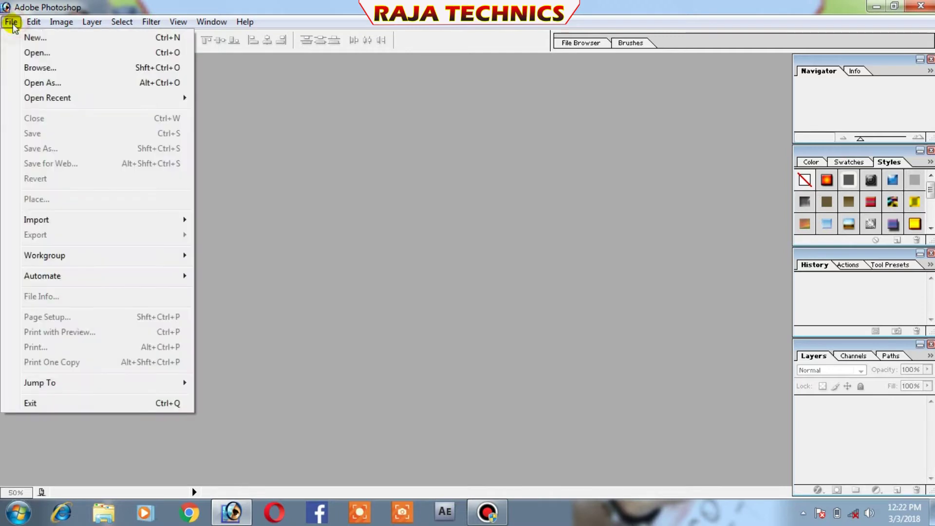
click(46, 53)
click(156, 230)
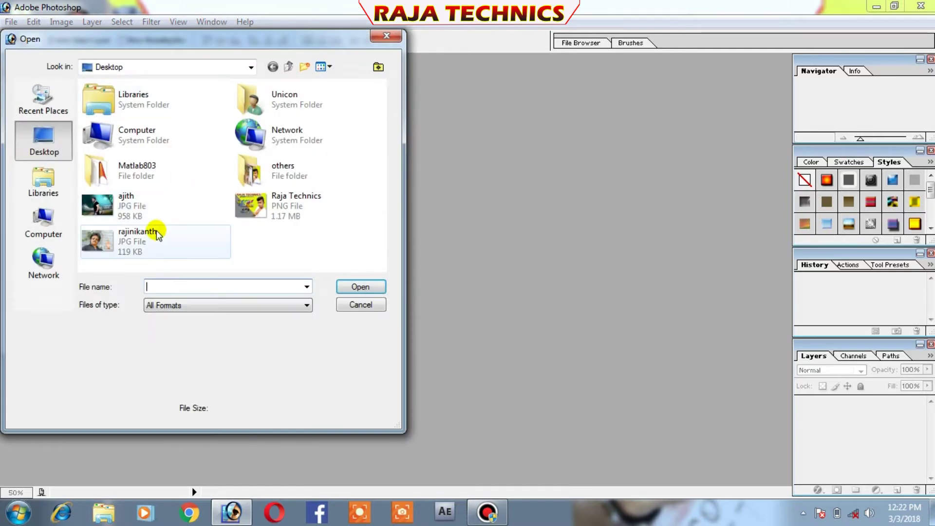
click(360, 287)
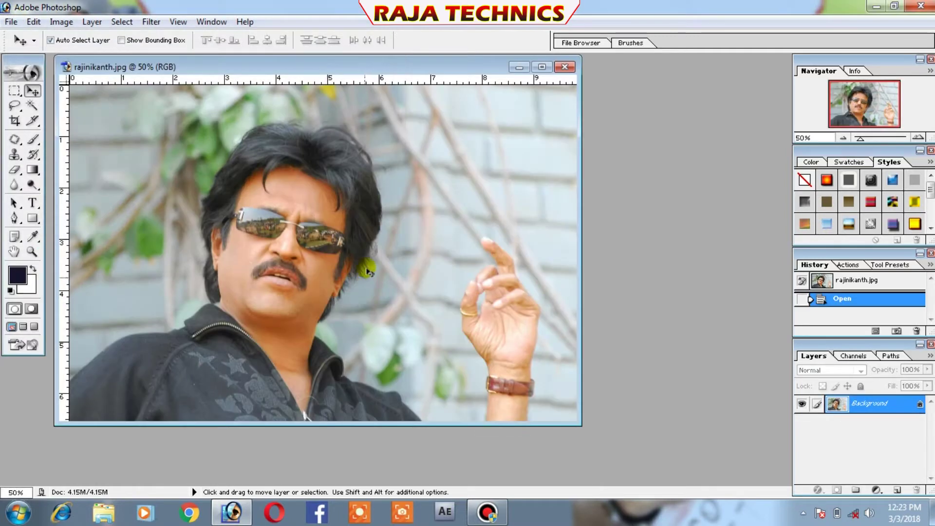
Maximize the photo's window and start the Liquify filter on it
click(541, 67)
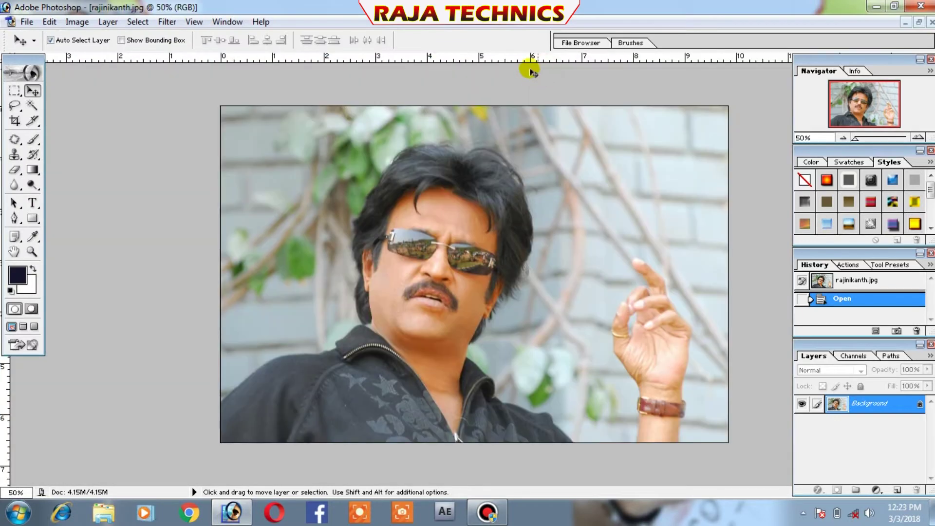
click(167, 21)
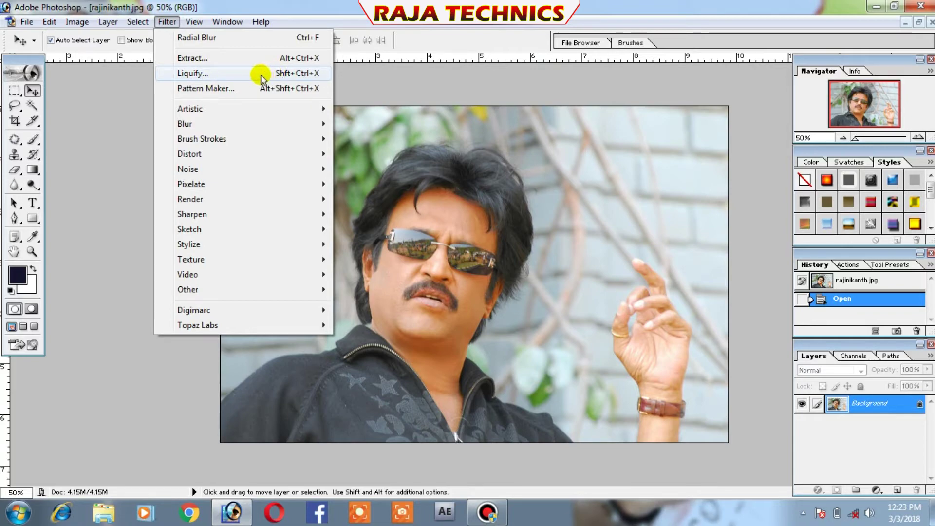
click(261, 75)
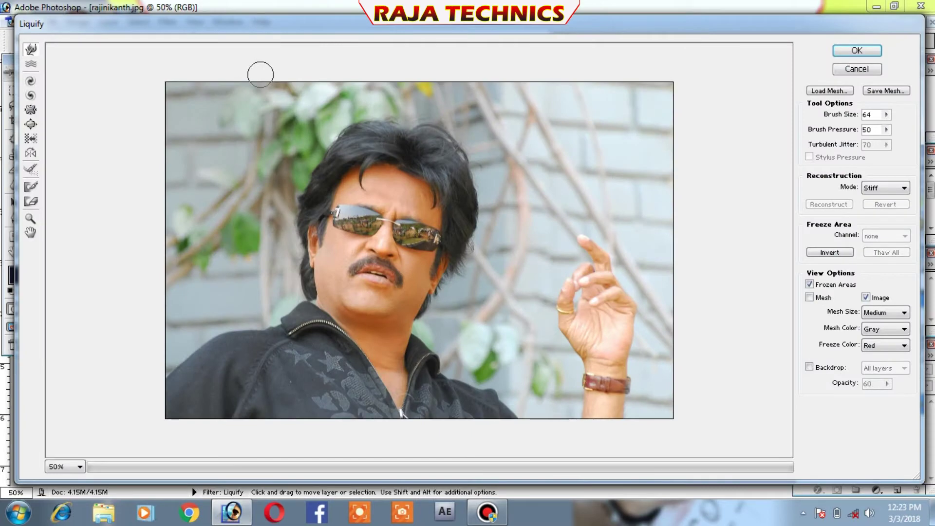
click(31, 52)
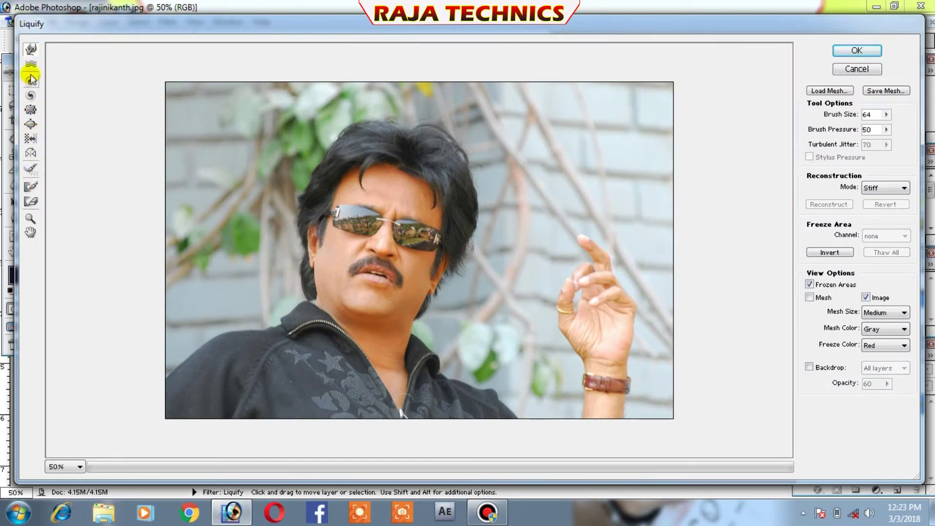
click(30, 50)
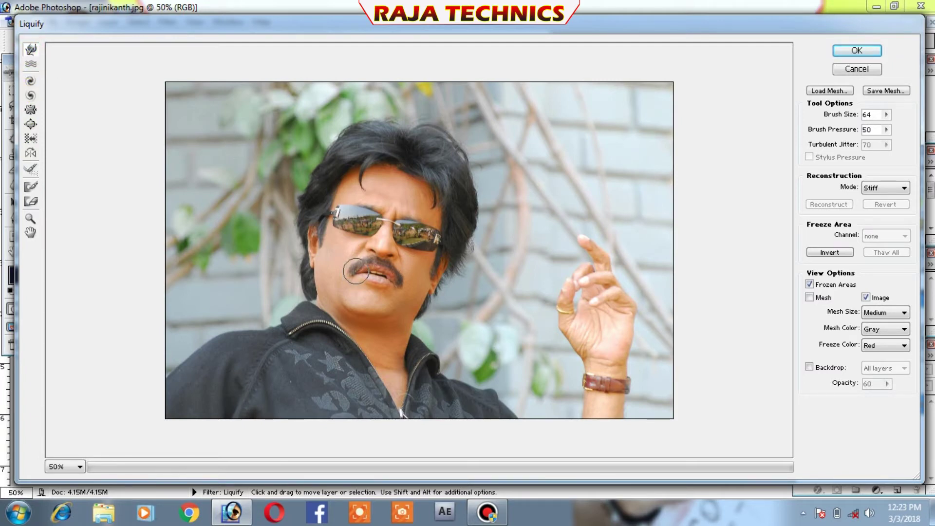
drag(356, 271, 339, 297)
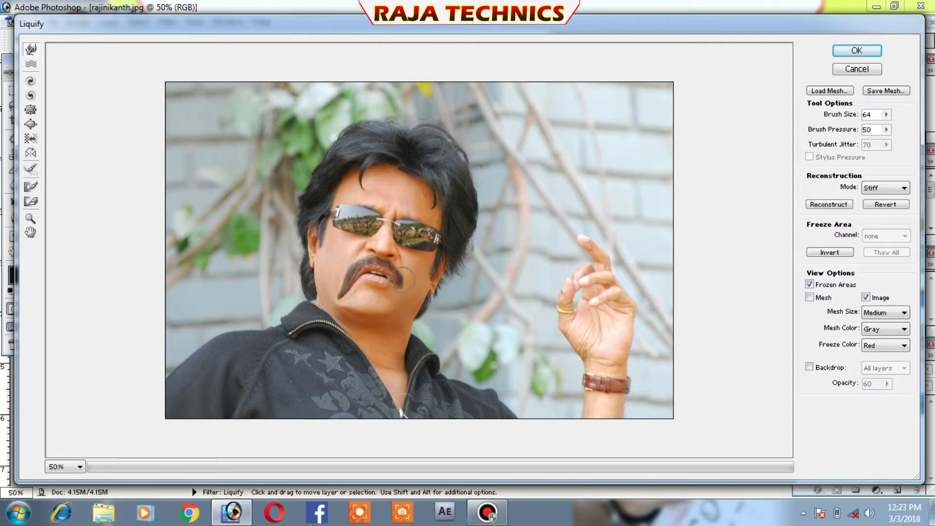
drag(402, 279, 412, 308)
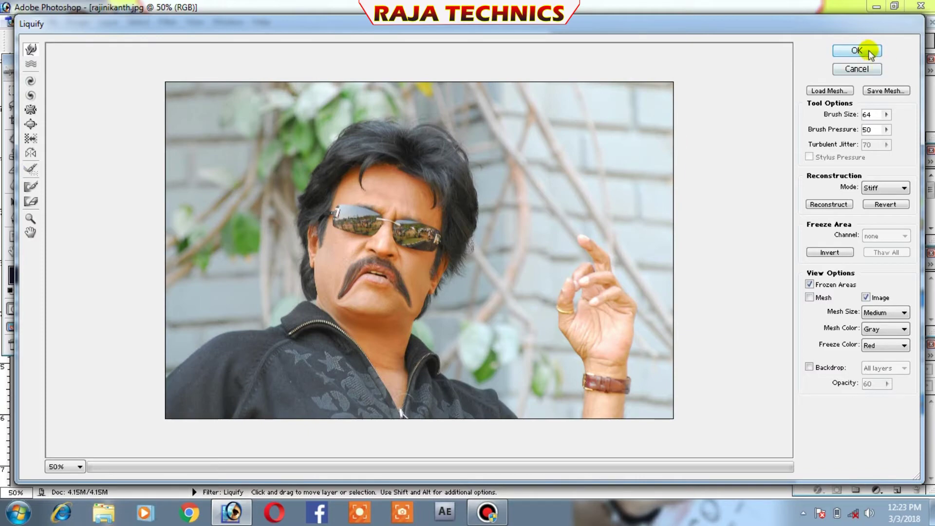
click(857, 70)
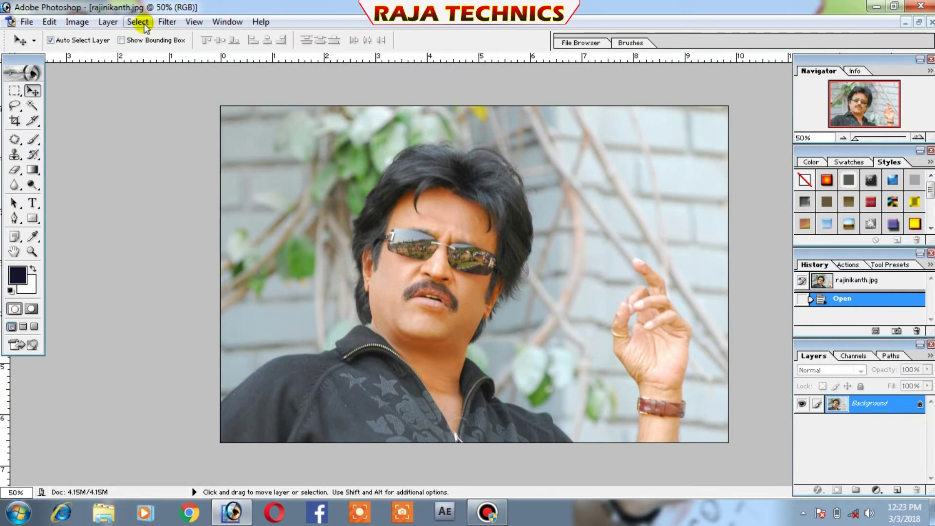
click(167, 21)
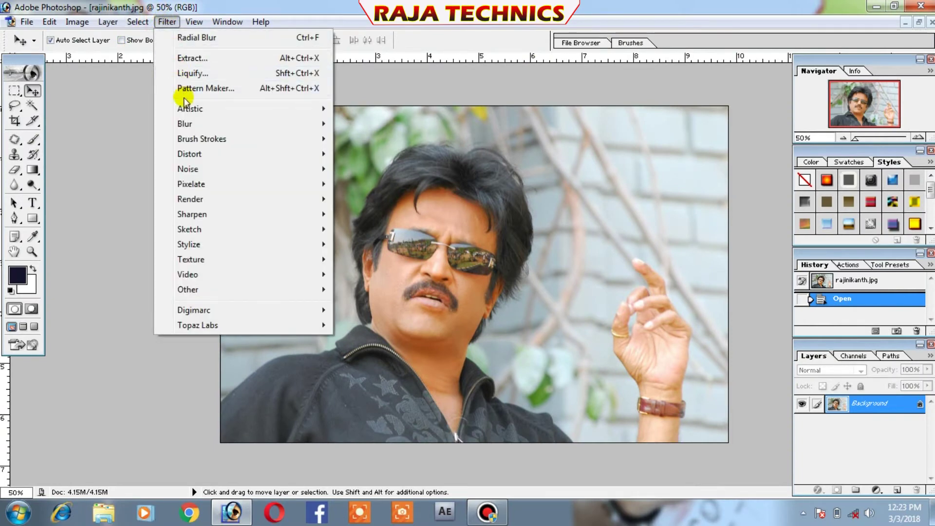
mouse_move(190, 108)
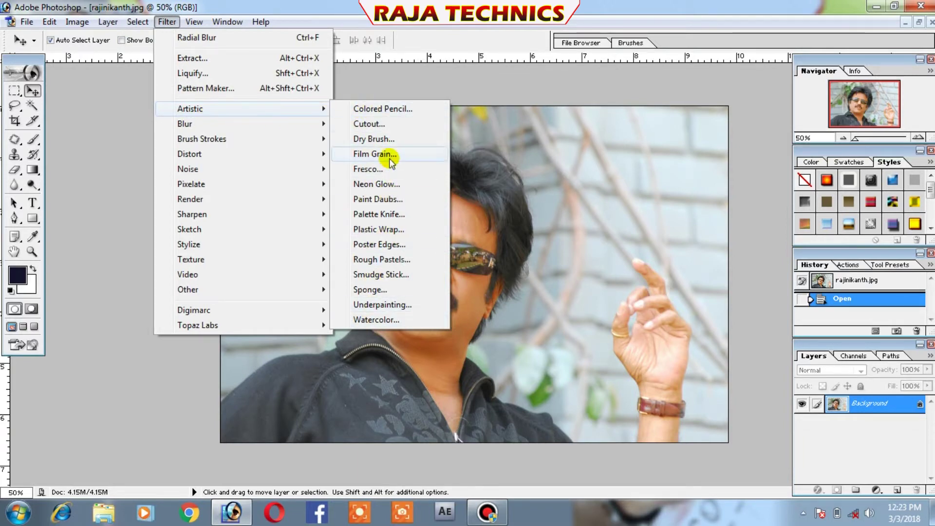
Apply the Artistic Colored Pencil filter to the portrait, then step backward to undo it
click(391, 111)
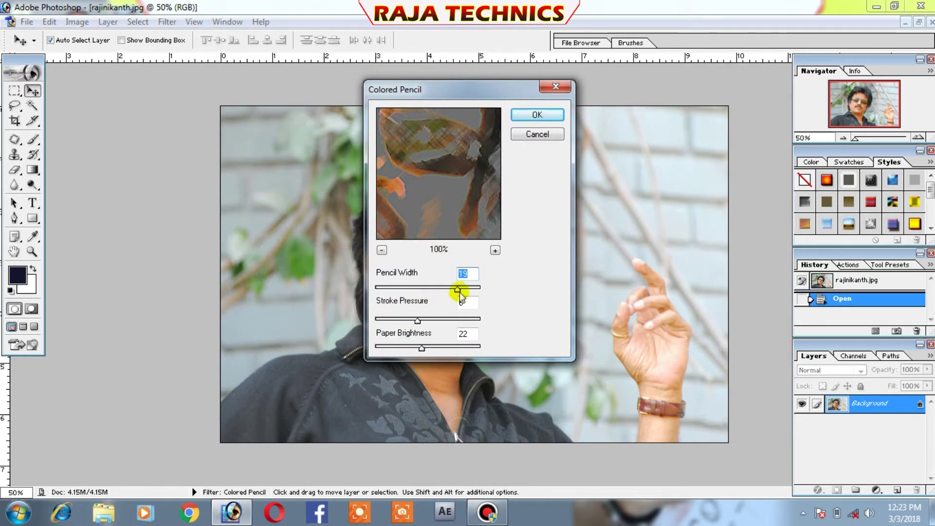
click(528, 116)
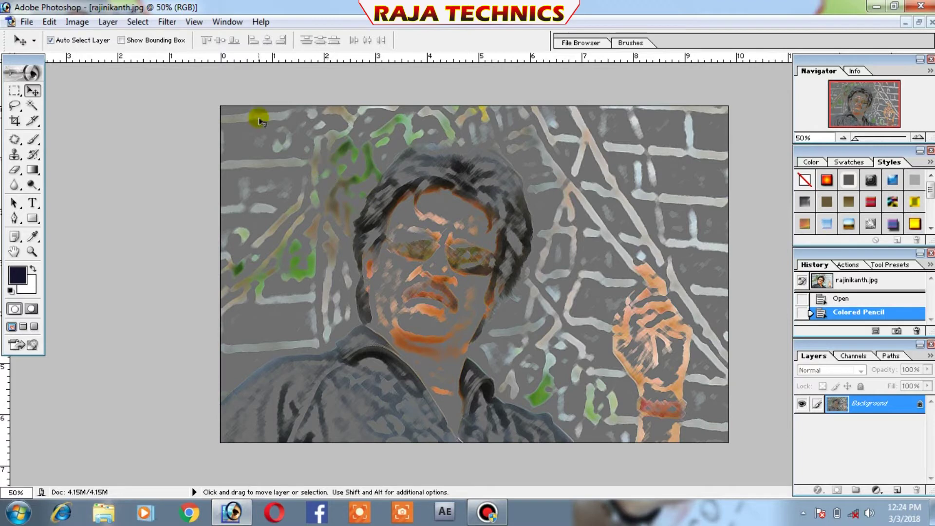
click(90, 24)
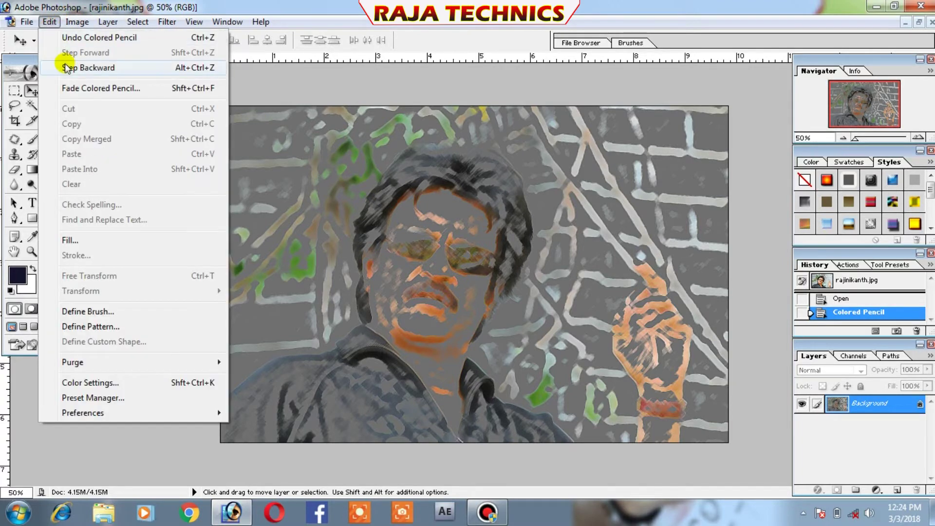
click(65, 67)
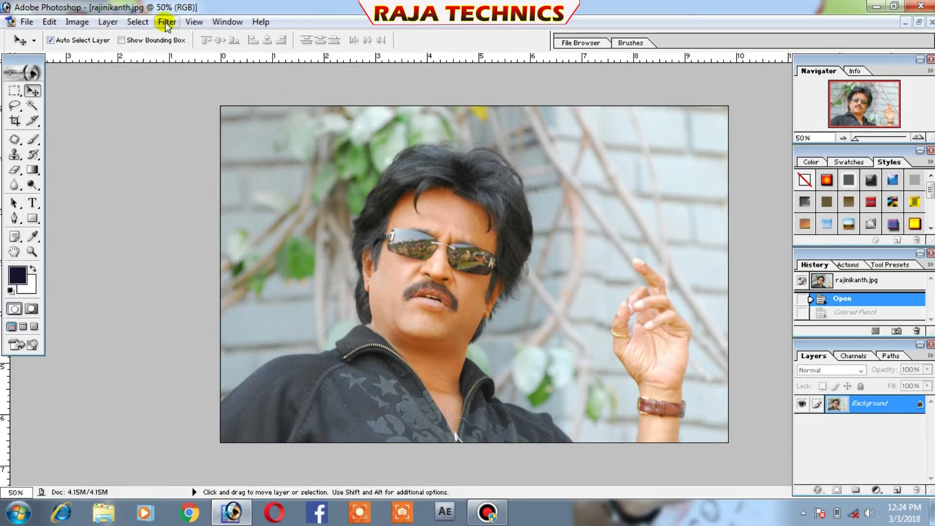
Apply a Radial Blur with Amount 11 to the portrait, then undo it
click(167, 22)
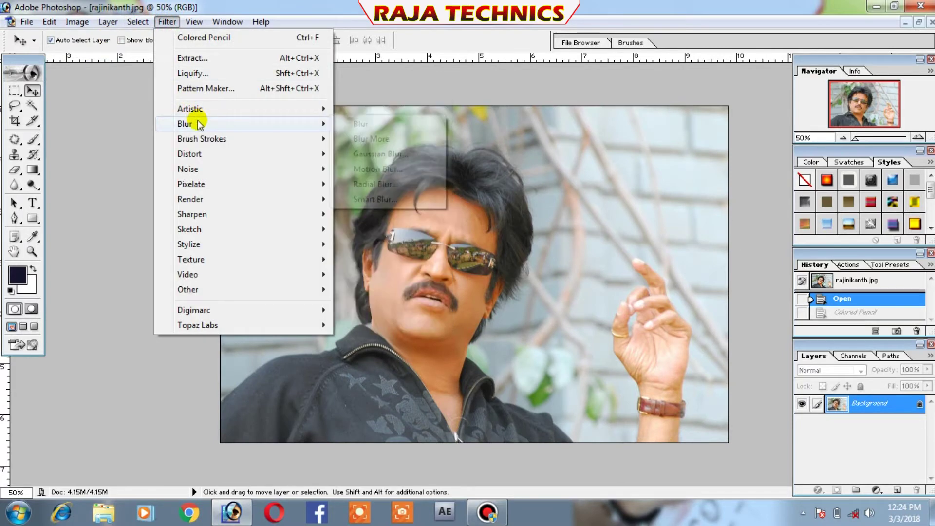
mouse_move(219, 123)
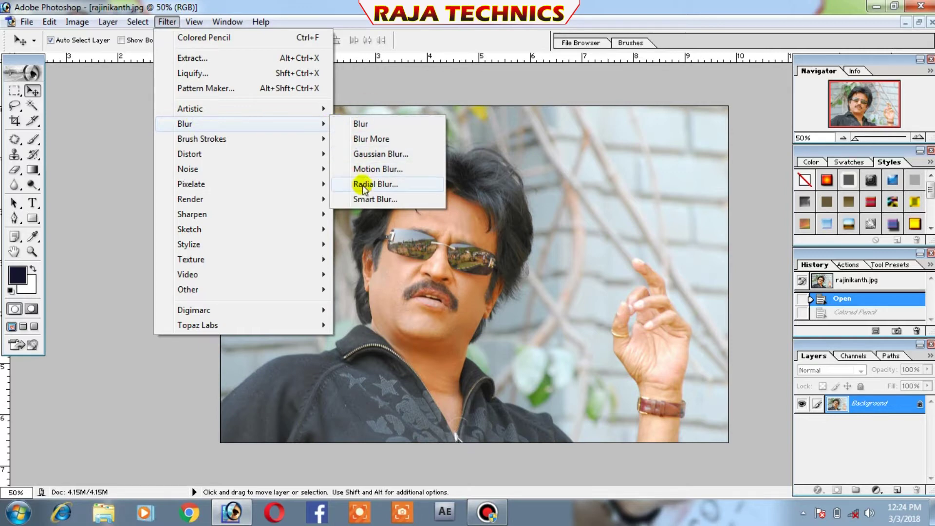
click(381, 185)
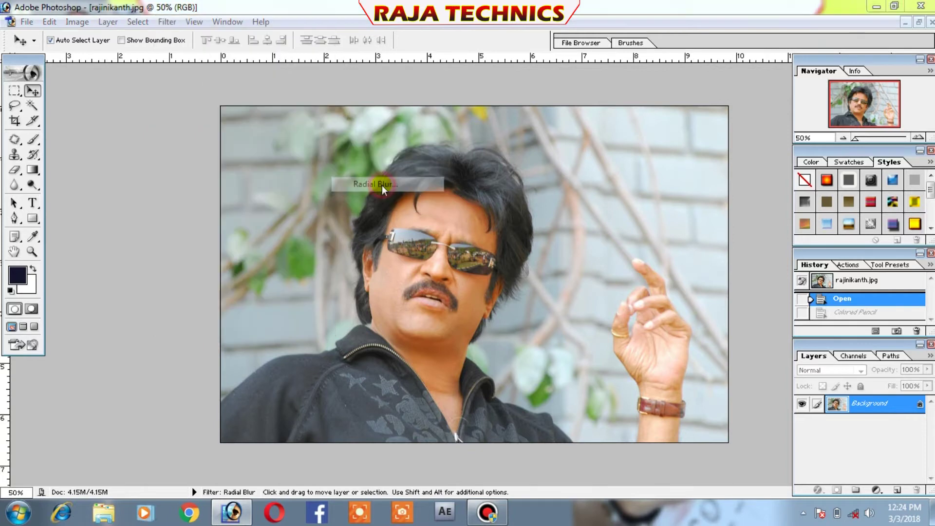
mouse_move(395, 148)
mouse_down()
mouse_move(418, 146)
mouse_move(396, 148)
mouse_up()
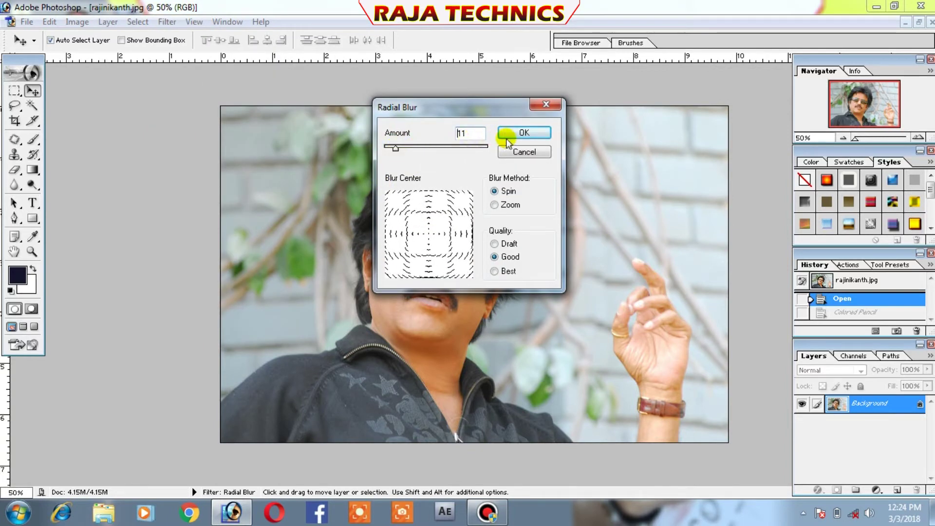
click(522, 131)
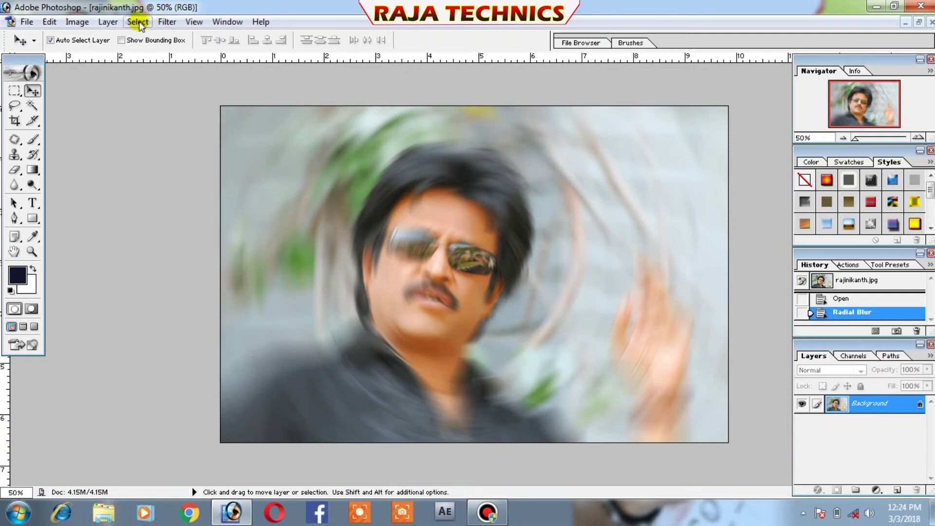
click(77, 21)
mouse_move(49, 22)
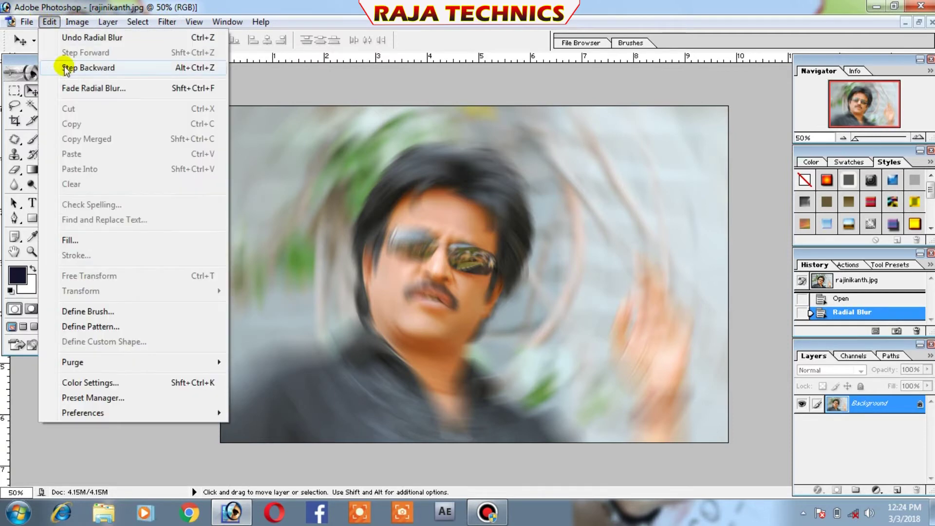
click(65, 68)
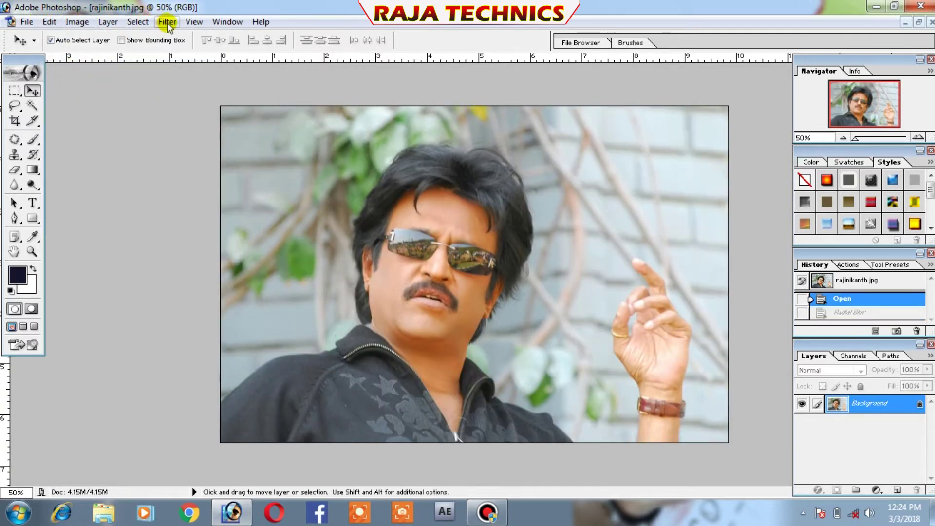
Apply the Brush Strokes Dark Strokes filter, previewing it on the face
click(167, 22)
mouse_move(201, 139)
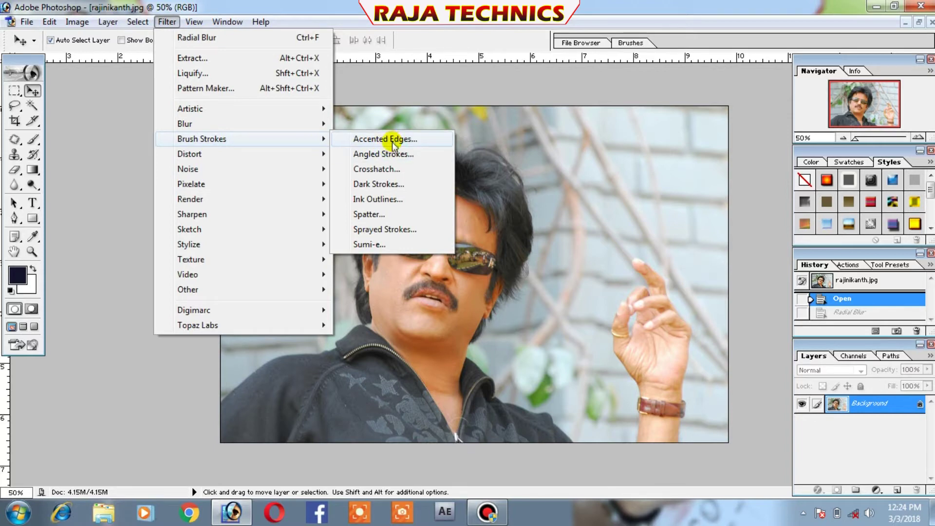
click(390, 185)
drag(426, 164, 445, 194)
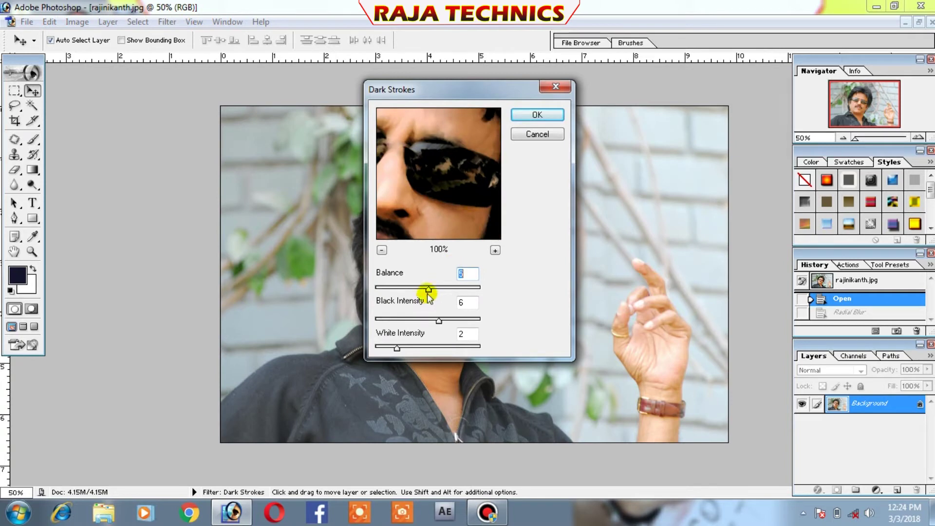
click(540, 117)
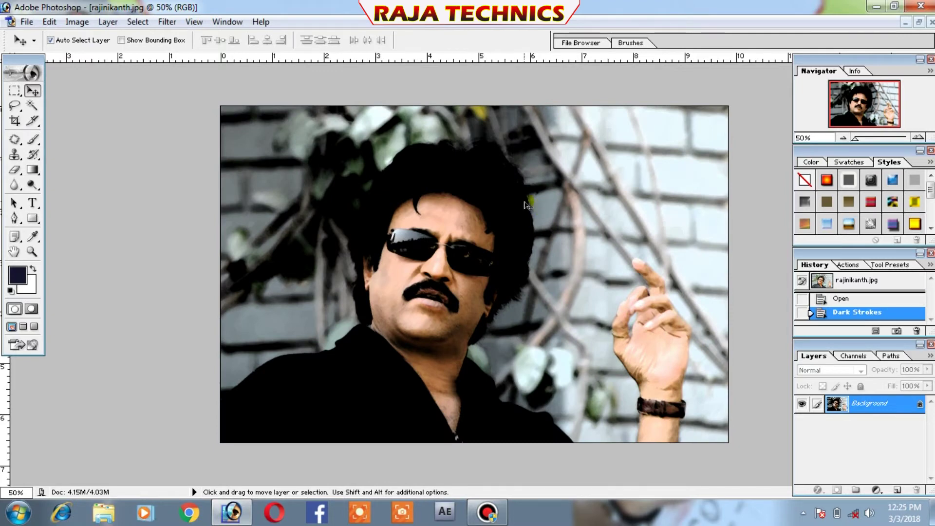
click(78, 22)
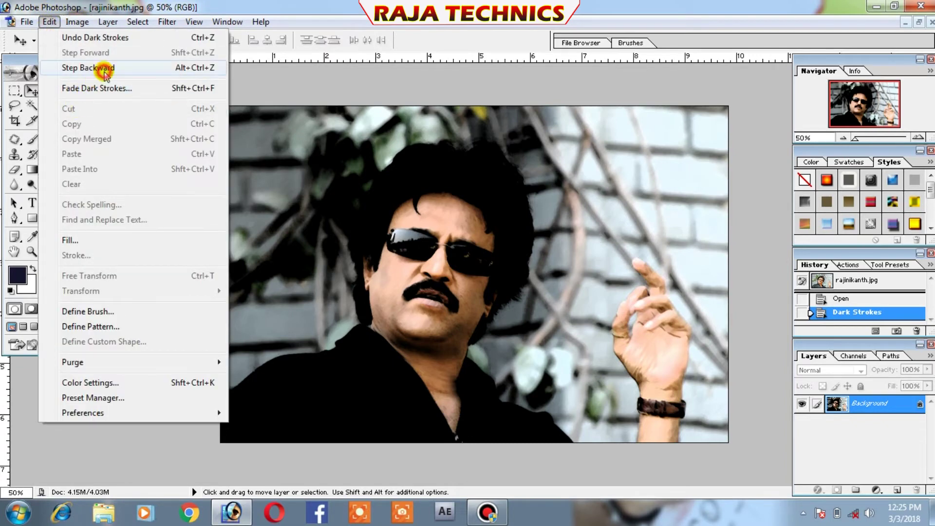
Undo Dark Strokes and apply the Distort Glass filter with Frosted texture
click(104, 67)
click(167, 21)
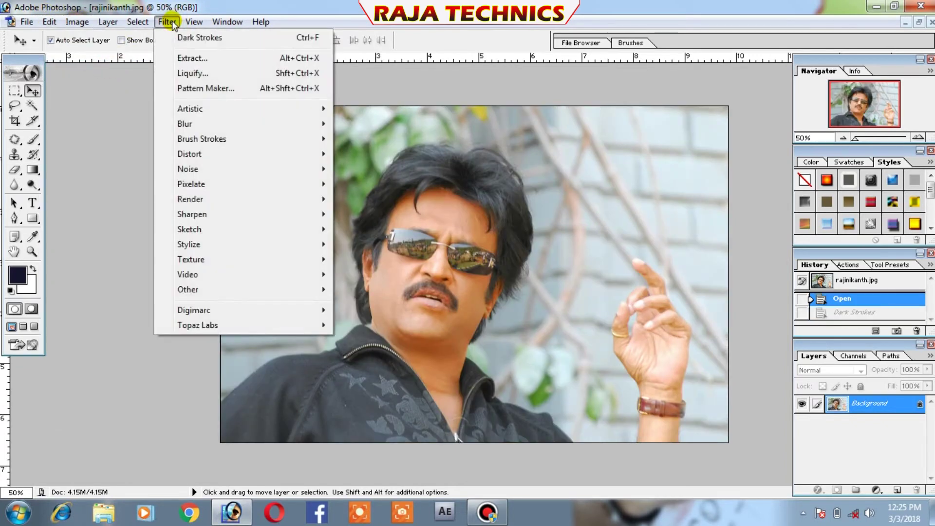
mouse_move(189, 154)
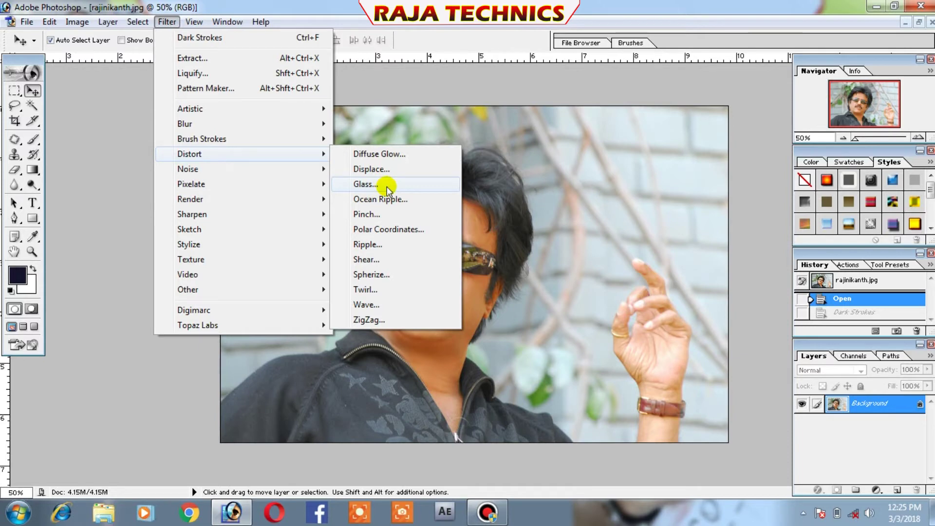
click(387, 185)
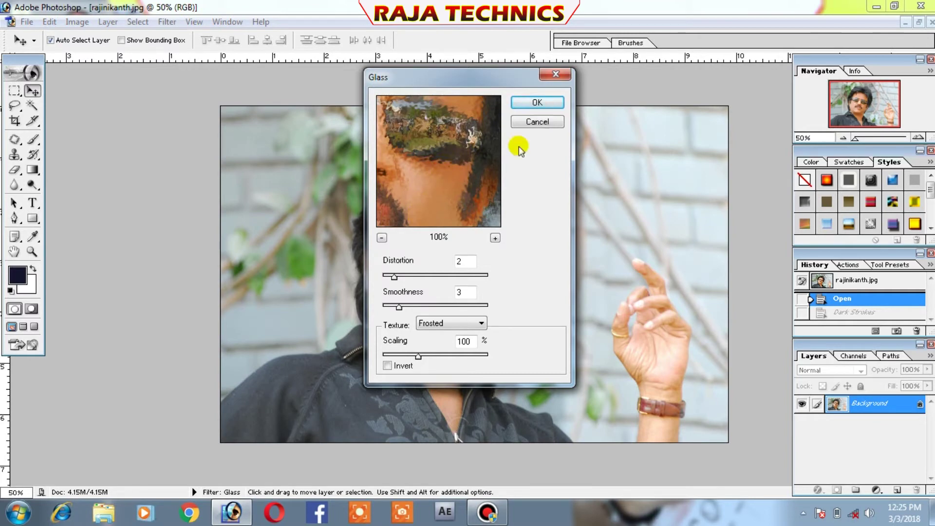
click(544, 103)
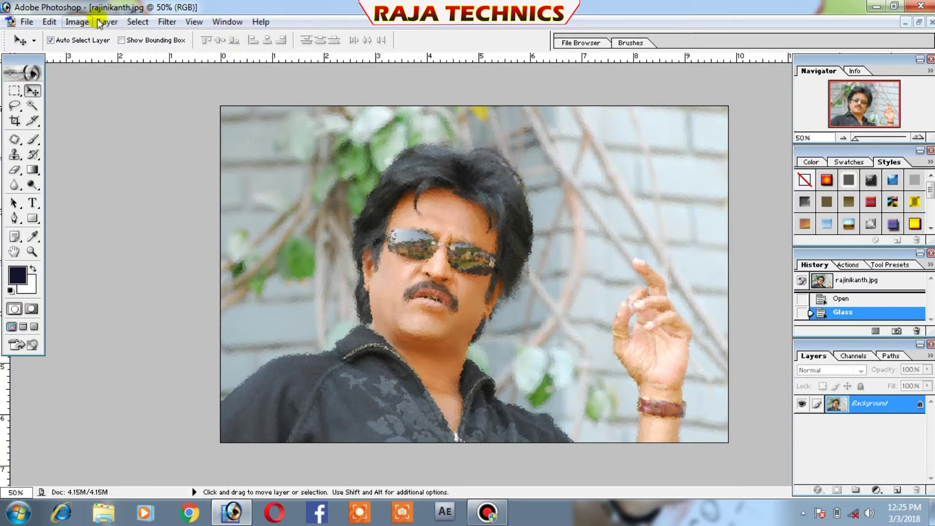
click(49, 21)
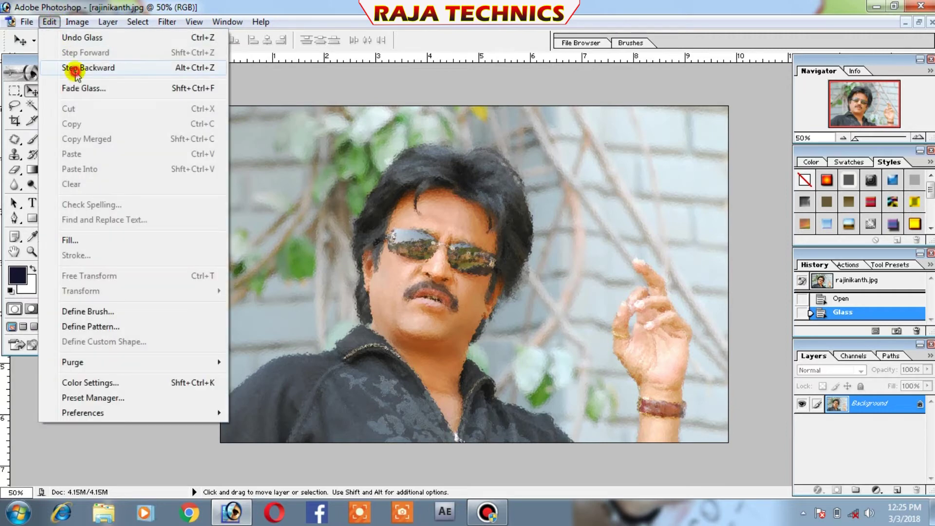
Undo the Glass effect and apply the Add Noise filter, previewing the face
click(74, 68)
click(168, 22)
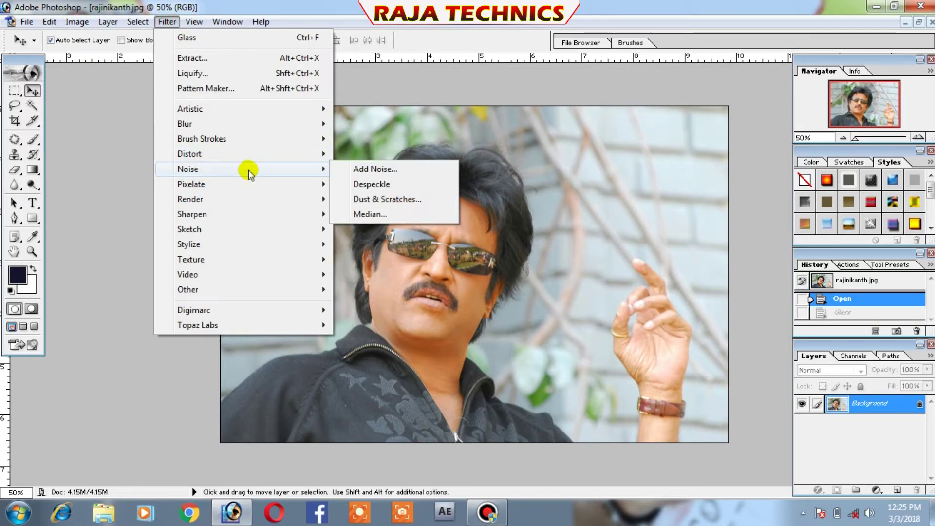
click(362, 172)
drag(443, 173, 447, 189)
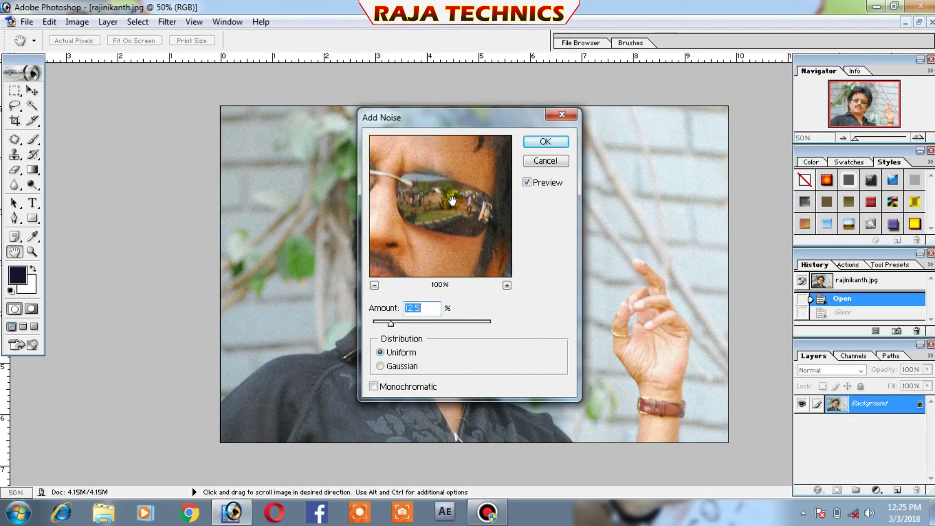
click(541, 143)
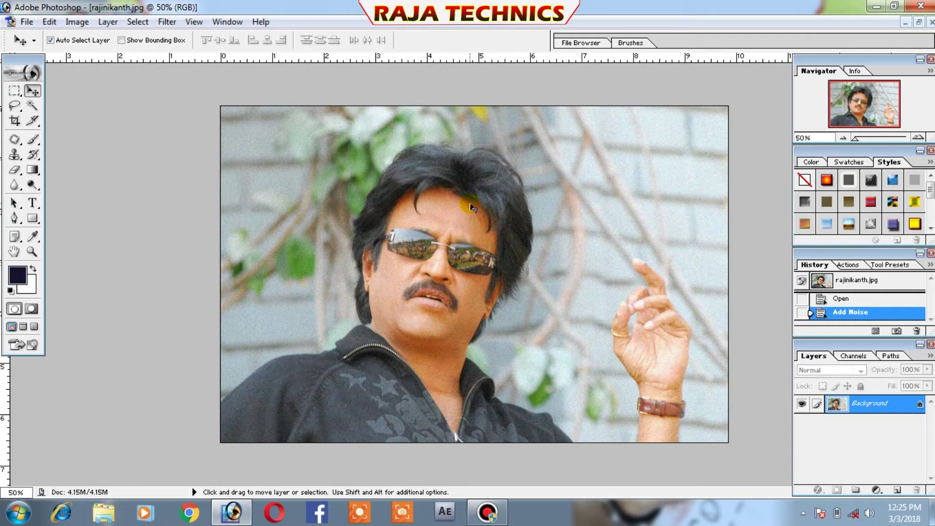
click(49, 21)
Undo Add Noise, apply the Pixelate Fragment filter, then undo Fragment too
click(68, 68)
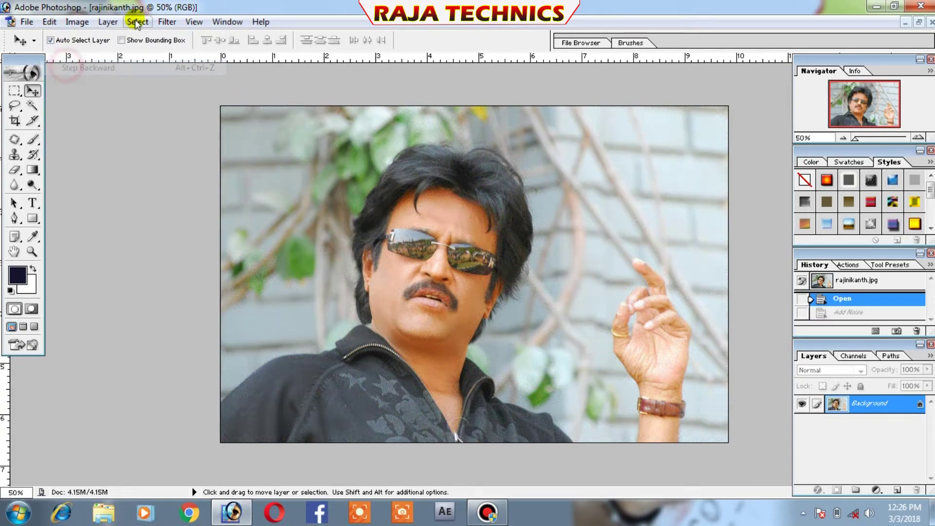
click(165, 22)
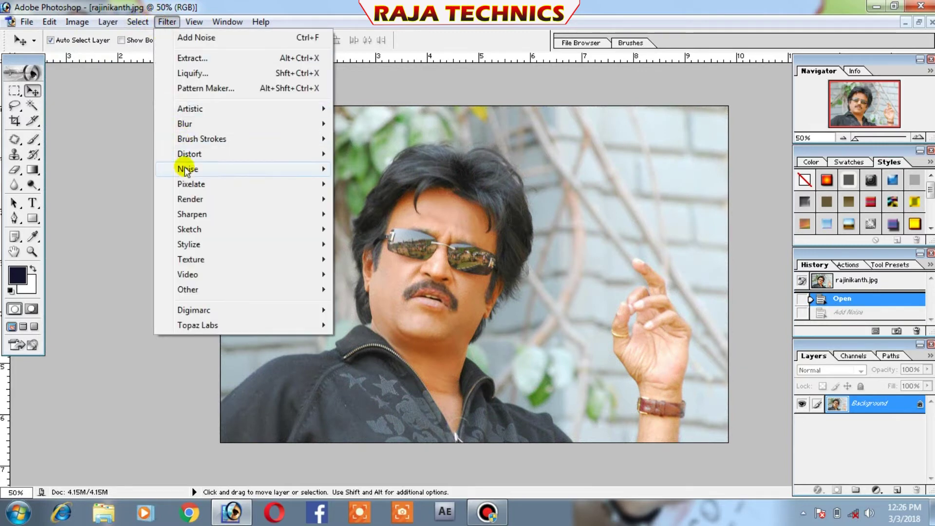
mouse_move(192, 184)
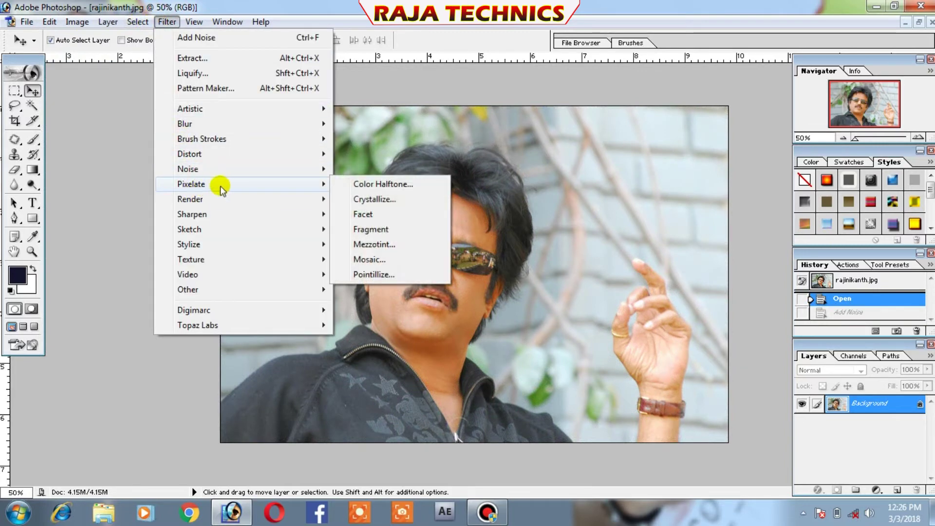
click(388, 233)
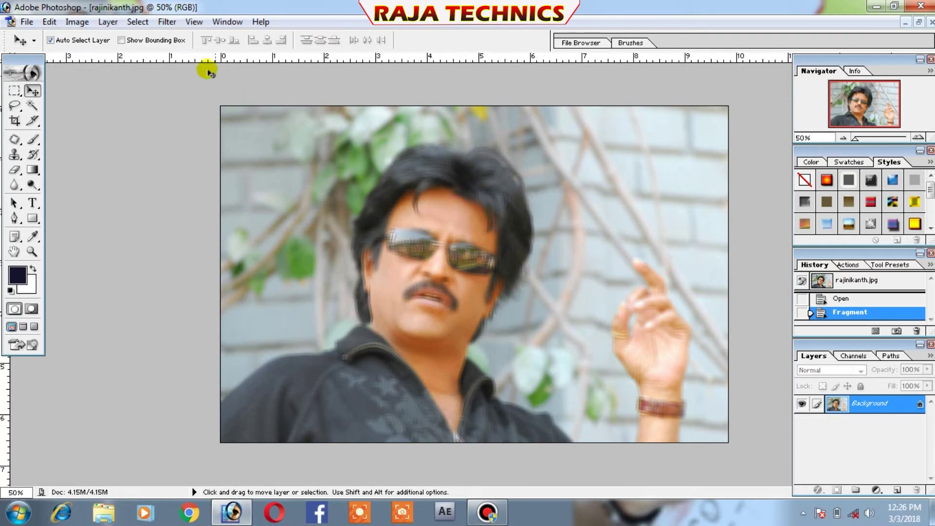
click(161, 23)
mouse_move(48, 22)
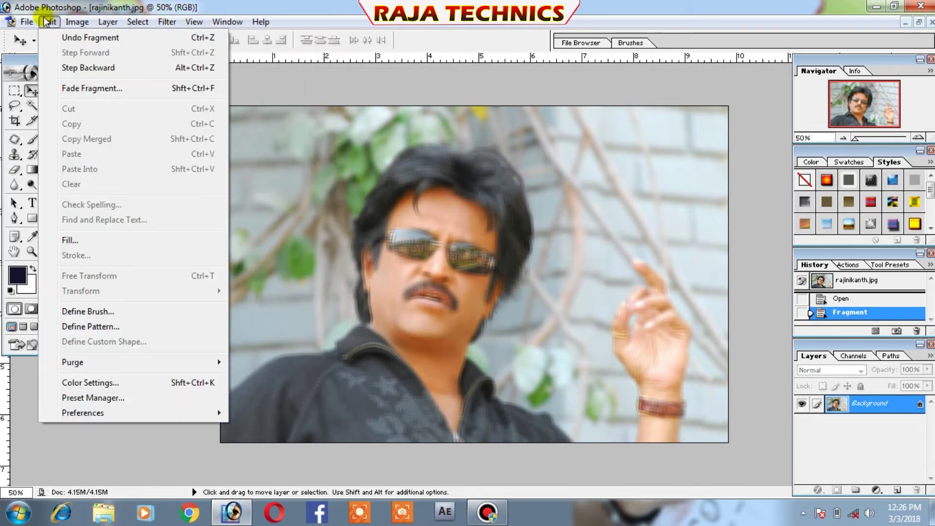
click(76, 68)
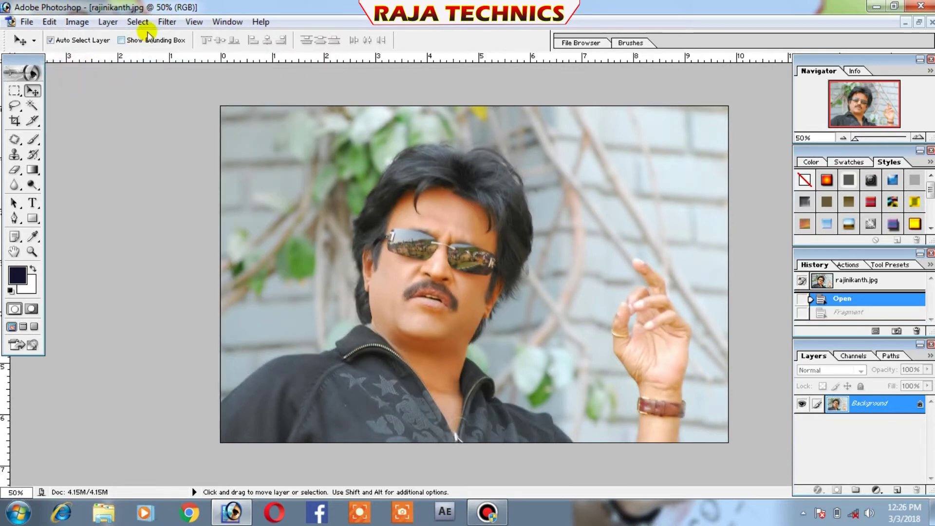
Open the Bas Relief settings from the Sketch filters
click(161, 23)
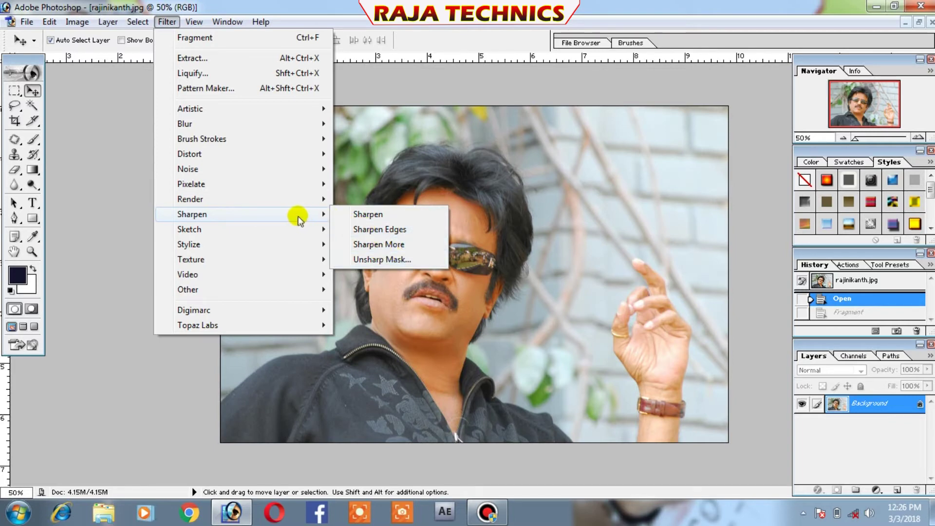
mouse_move(219, 230)
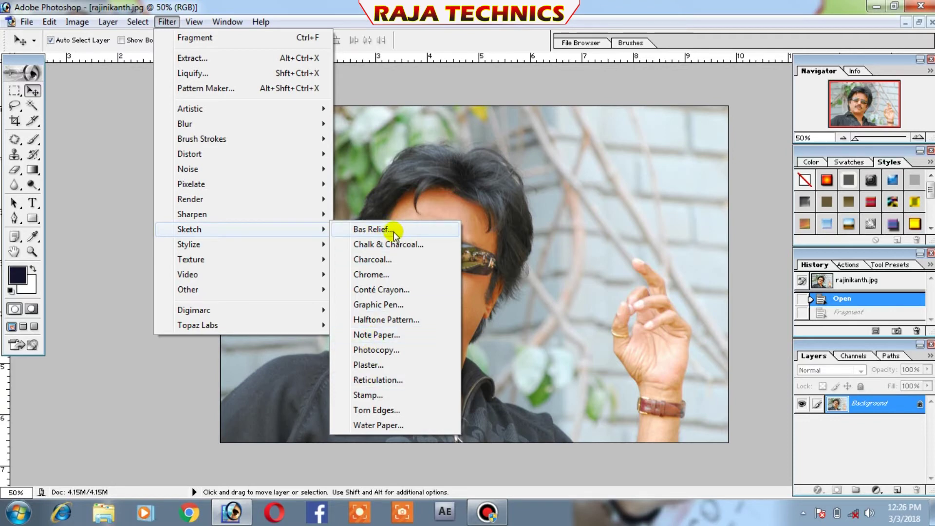
click(394, 232)
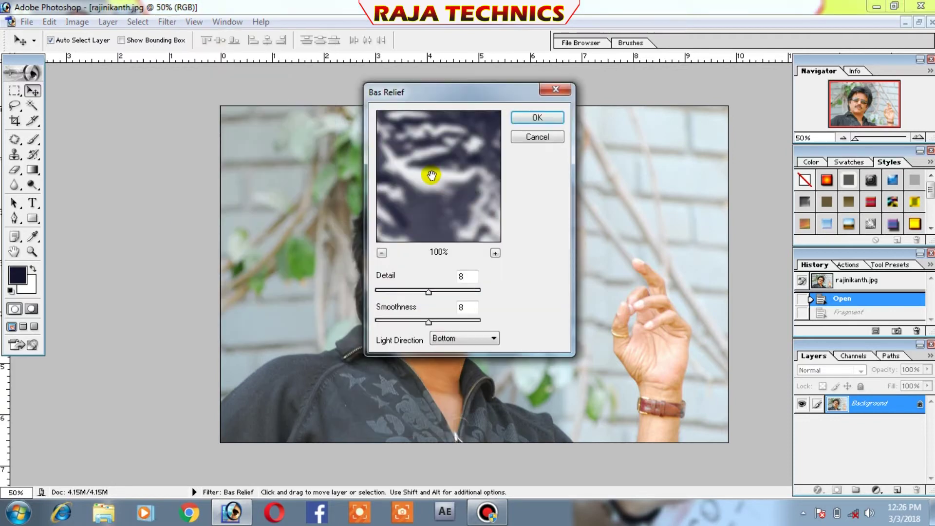
Apply Bas Relief with Detail 5 and Smoothness 7, then undo it
drag(428, 175, 469, 223)
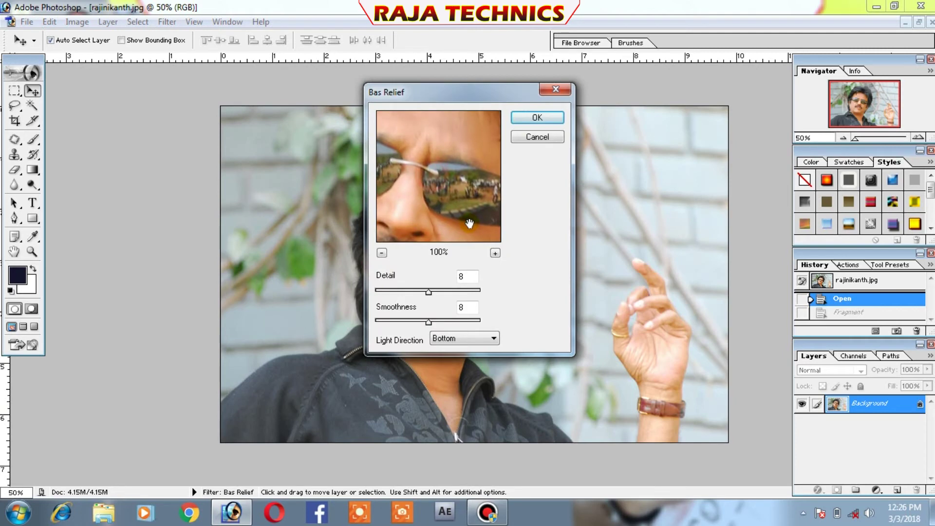
click(427, 291)
drag(427, 292, 405, 292)
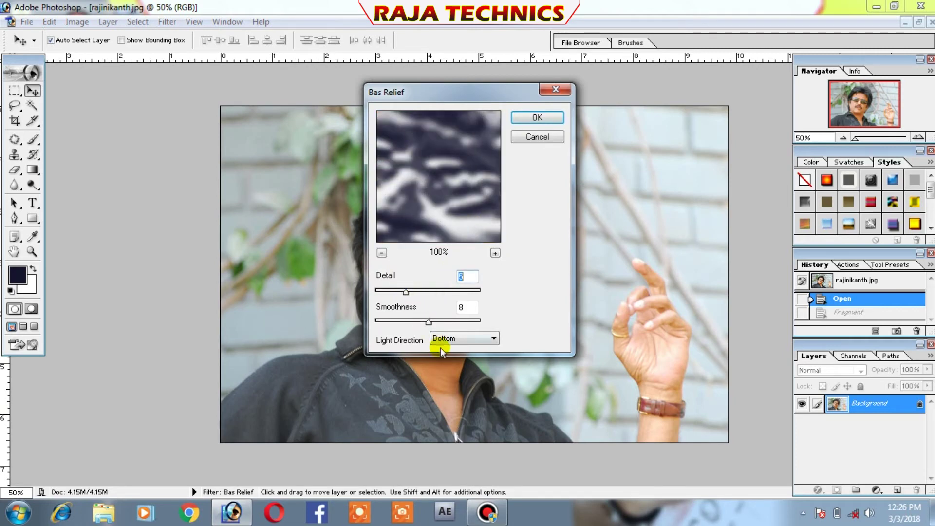
mouse_move(429, 322)
mouse_down()
mouse_move(413, 323)
mouse_move(436, 321)
mouse_up()
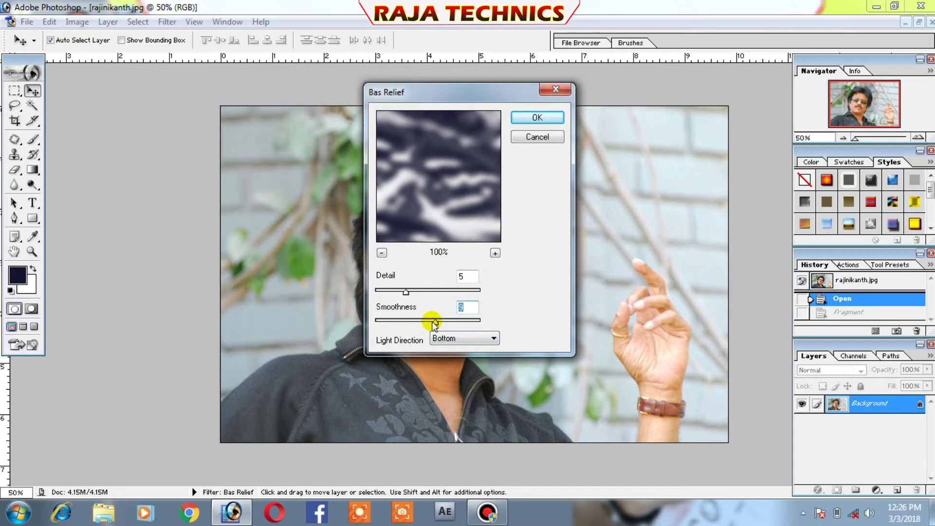
click(535, 119)
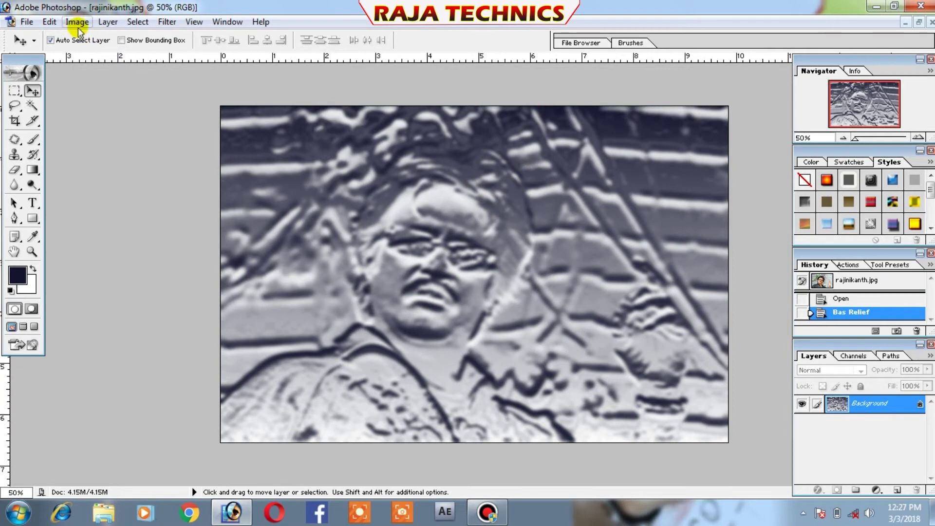
click(50, 22)
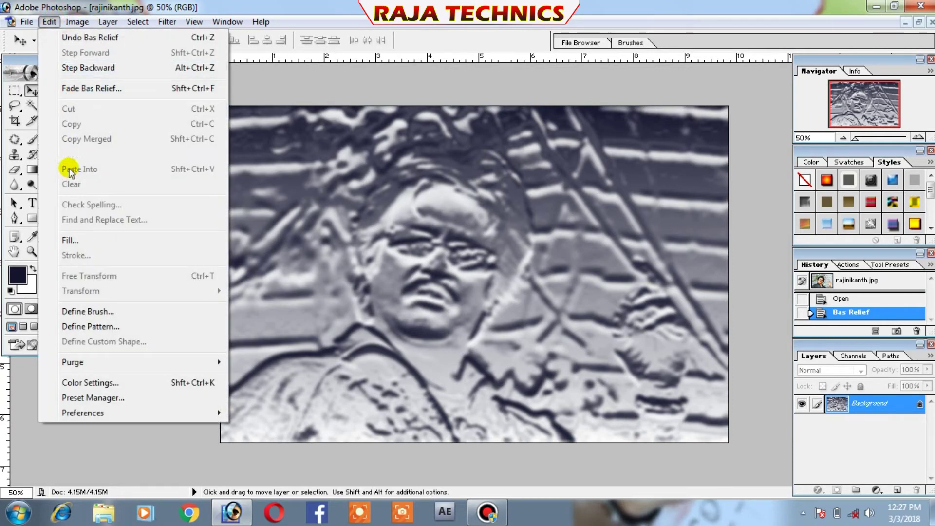
click(98, 67)
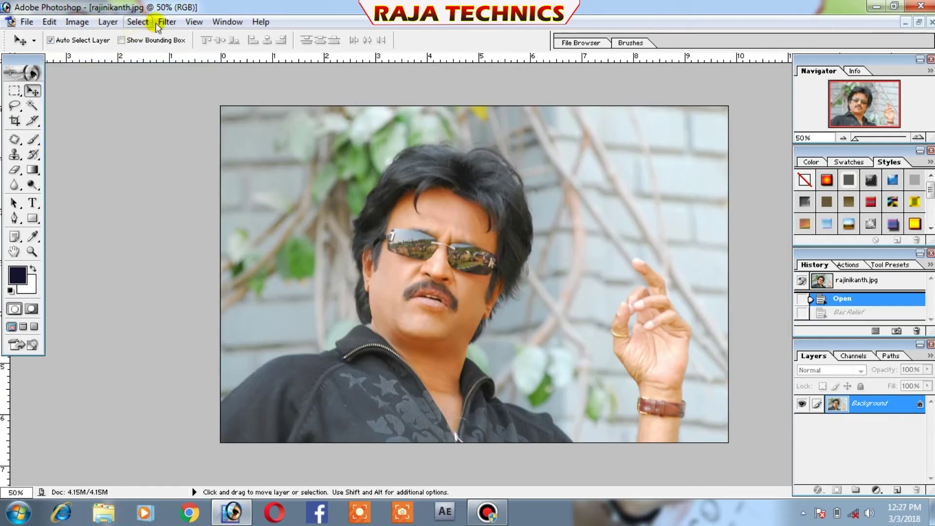
click(165, 22)
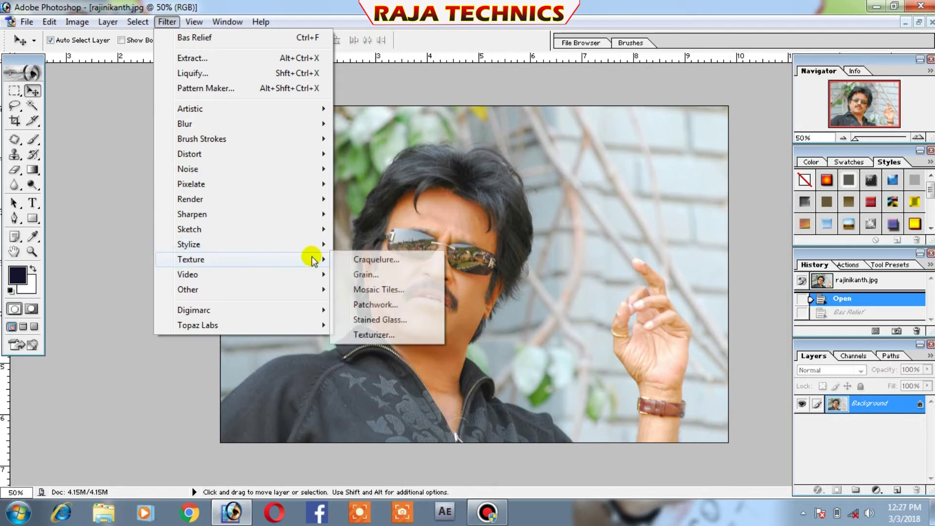
mouse_move(188, 244)
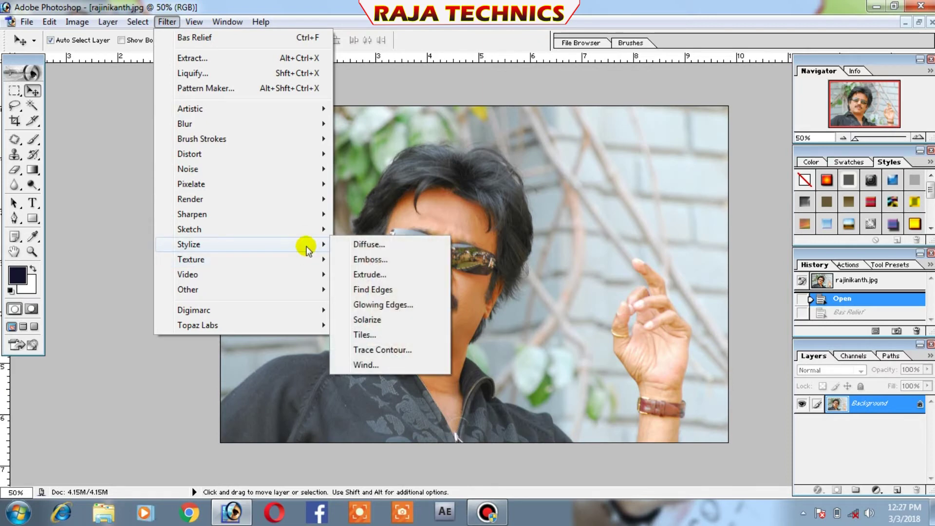
Apply the Stylize Tiles filter with 10 tiles and a Maximum Offset of 1
click(373, 336)
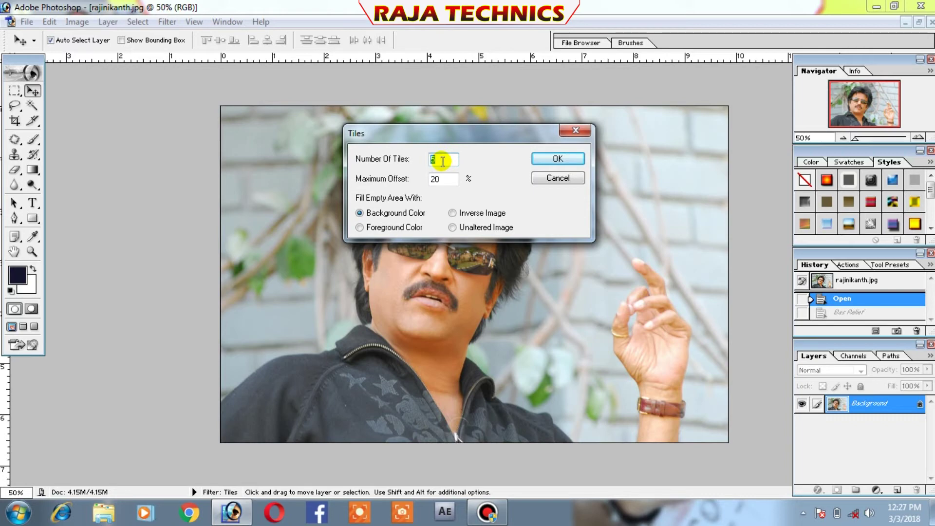
click(444, 176)
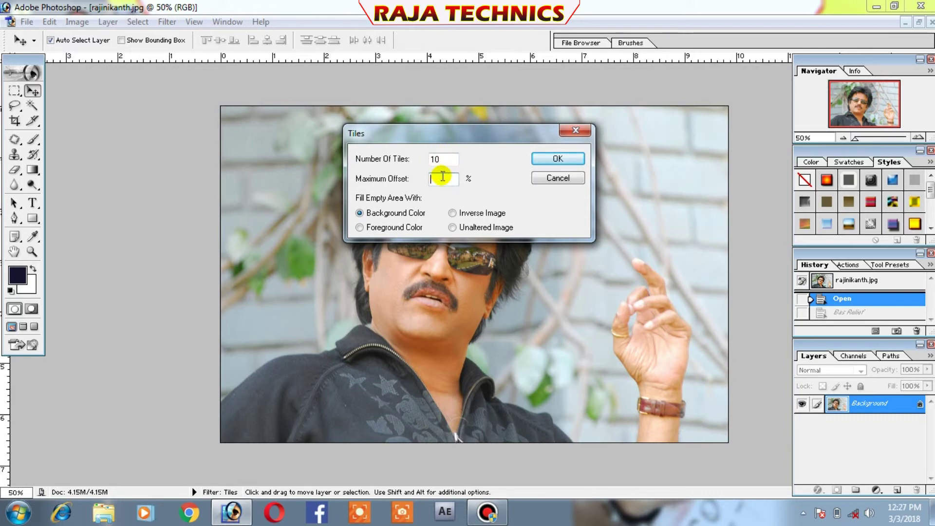
text(10)
click(558, 158)
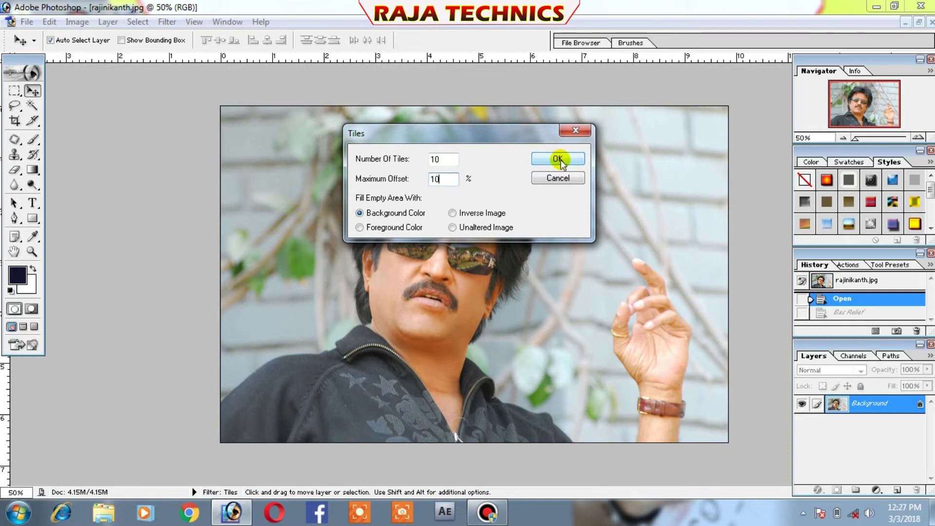
click(558, 158)
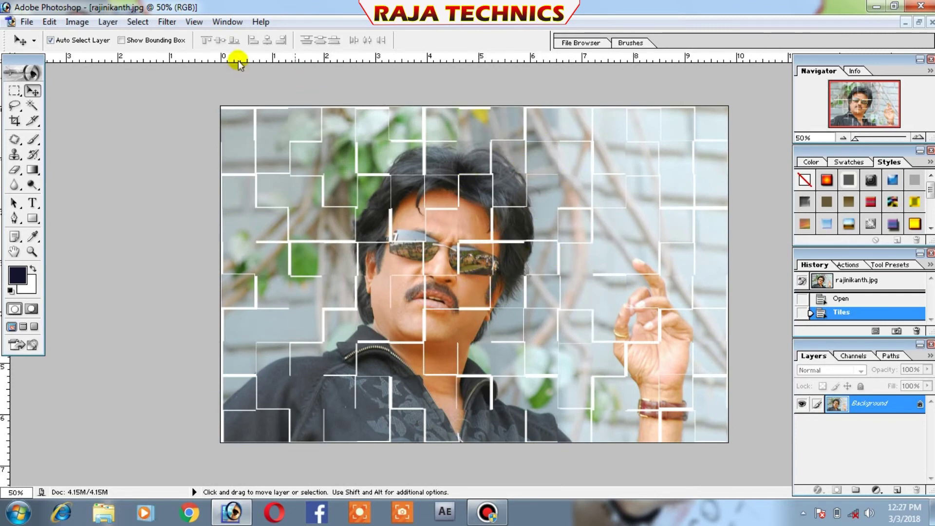
Undo the Tiles filter with Edit > Undo Tiles, then open the Filter menu
click(78, 23)
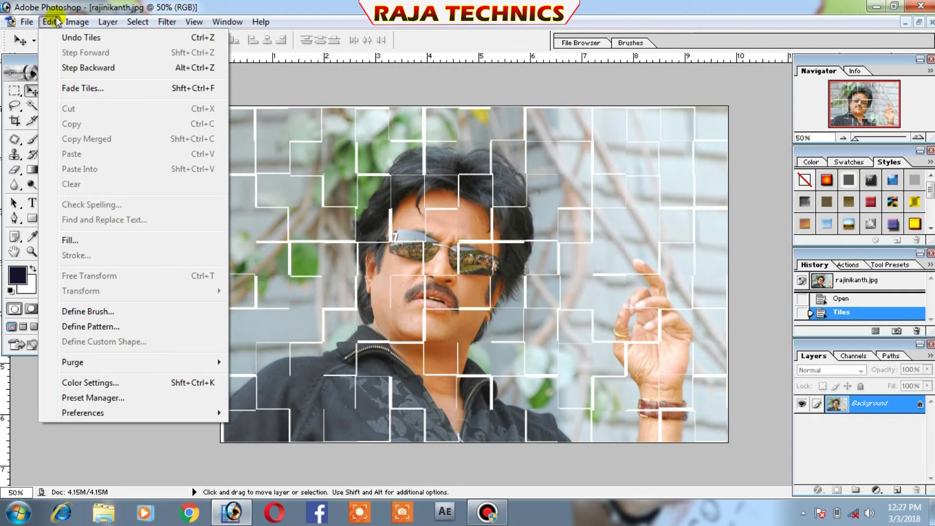
click(78, 62)
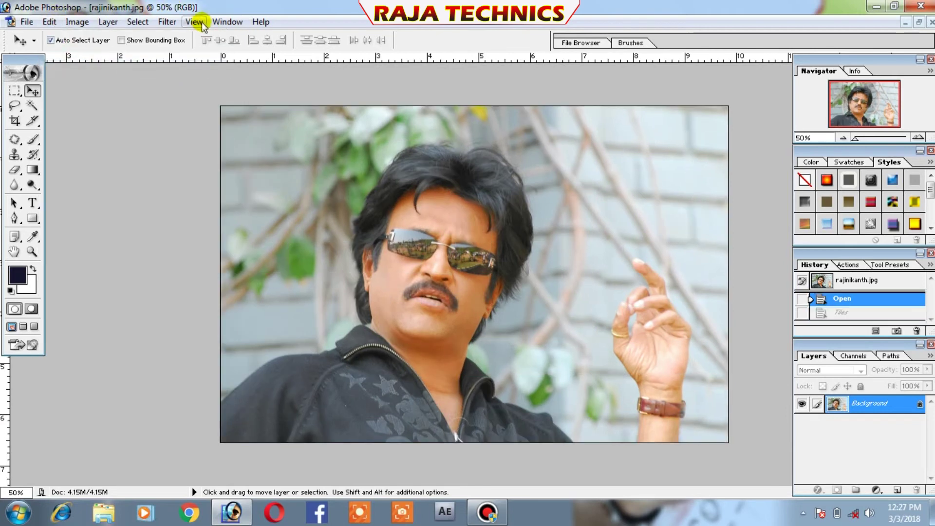
click(168, 23)
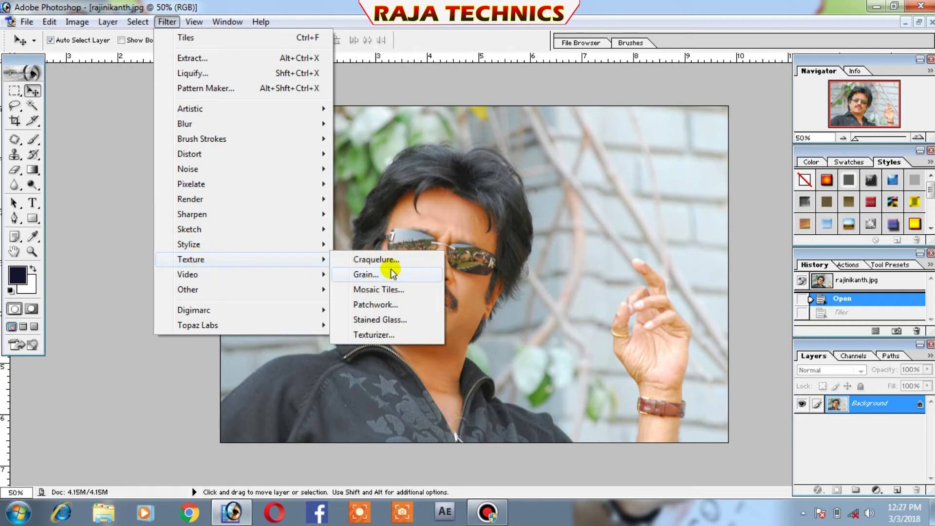
Close the Texture filter list without applying a filter and select the Type tool
click(372, 208)
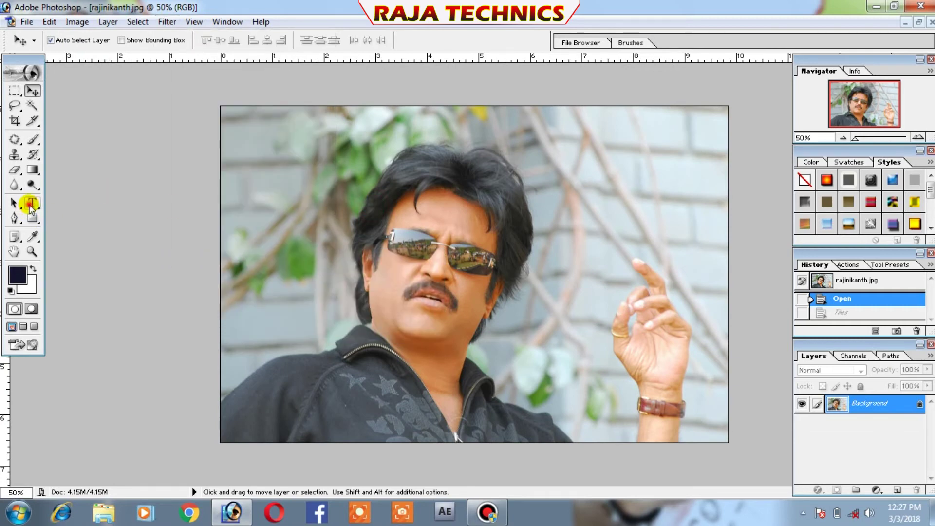
click(32, 202)
Type 'Raja' on the portrait and set its font size to 190 pt
click(278, 278)
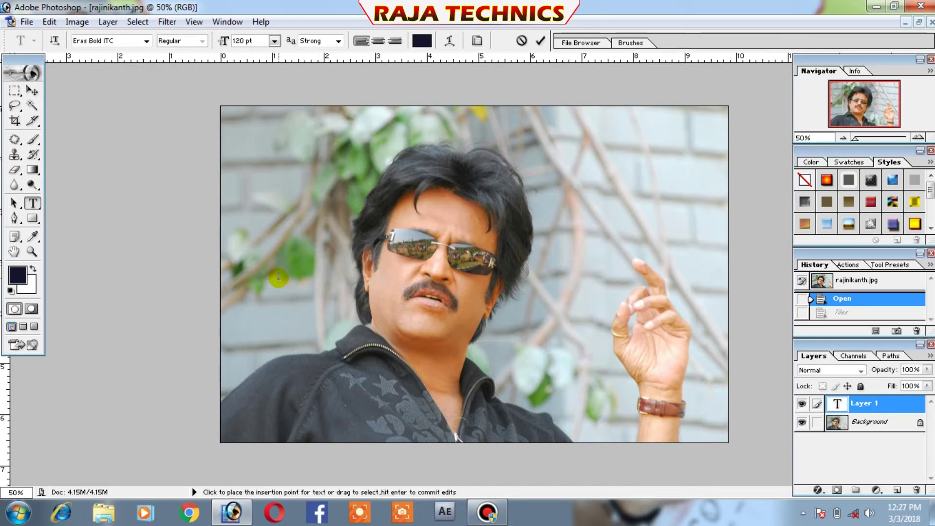
text(Ra)
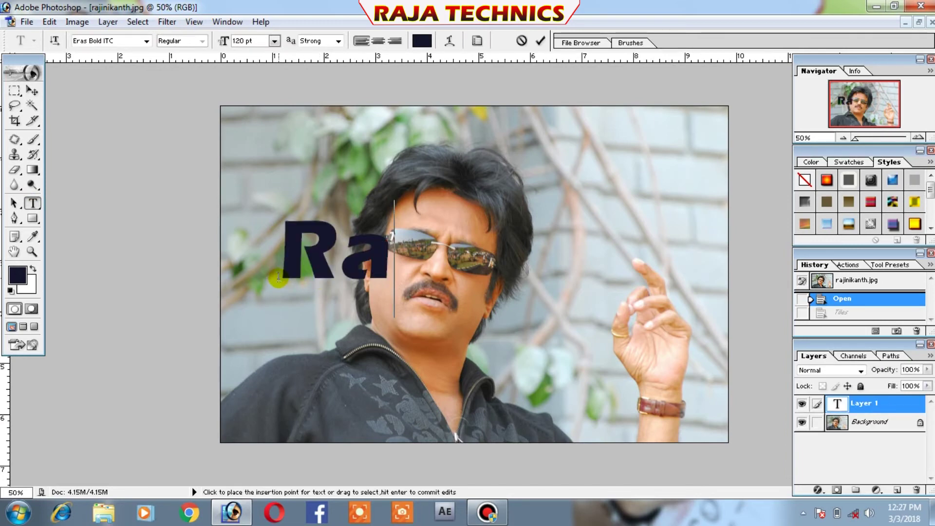
text(ja)
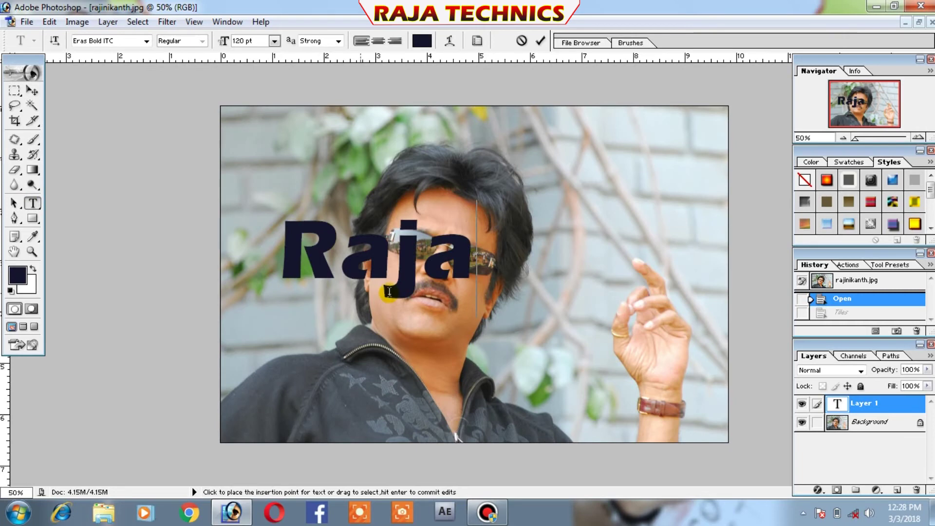
drag(470, 284, 304, 277)
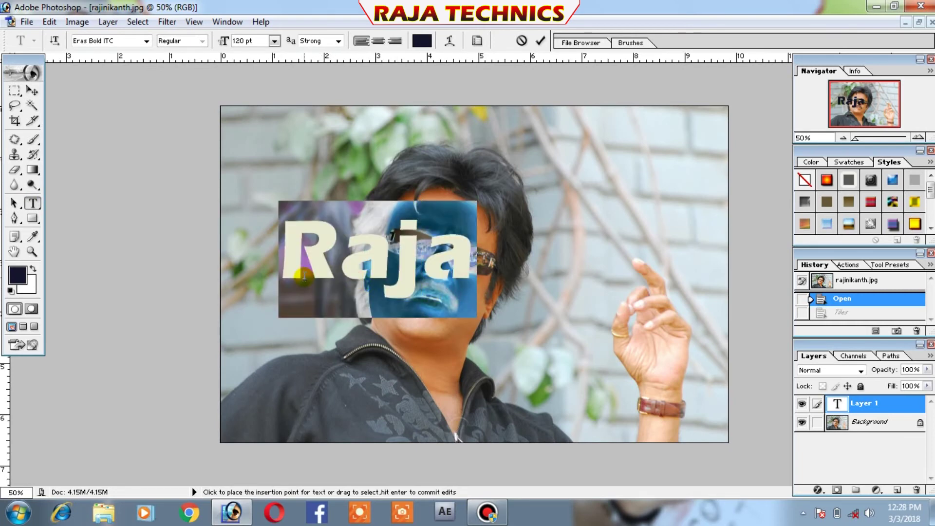
click(239, 42)
text(190)
key(Return)
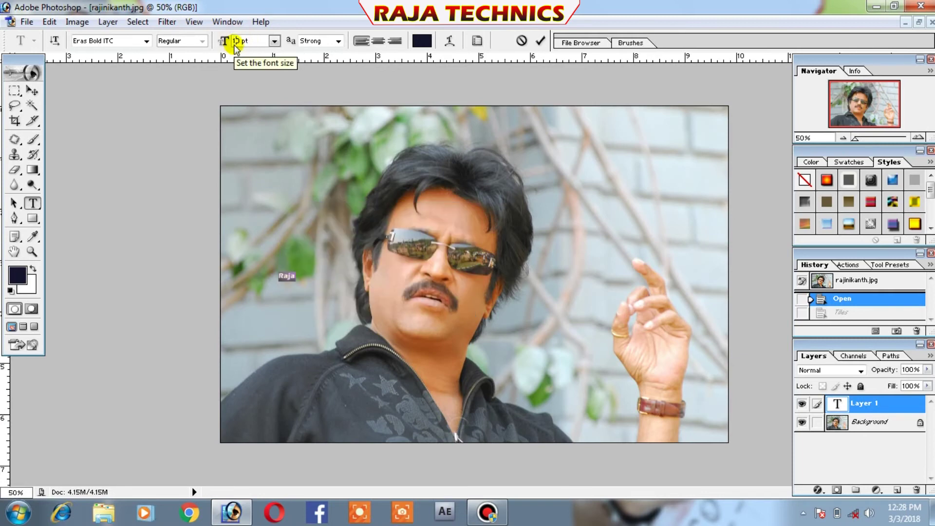
Move the Raja text down over the lower face, then choose Texture > Mosaic Tiles
click(32, 91)
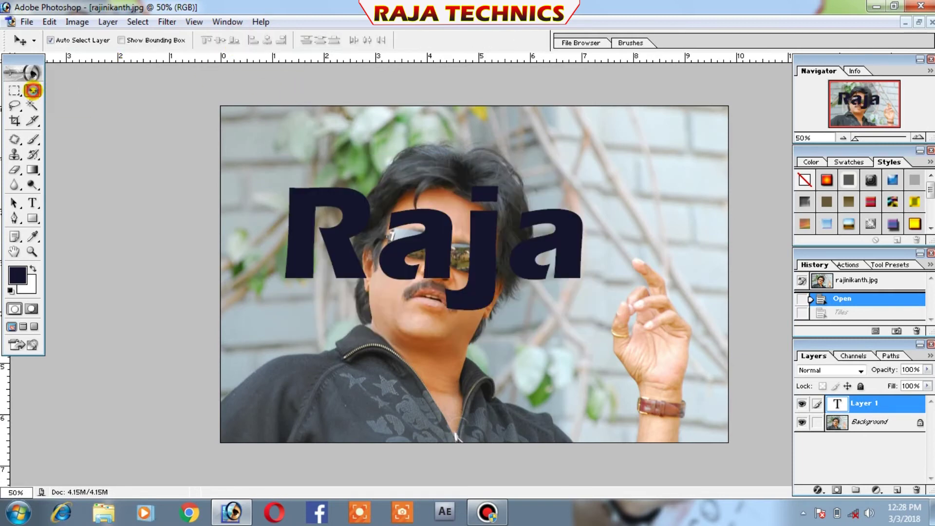
drag(346, 245, 377, 323)
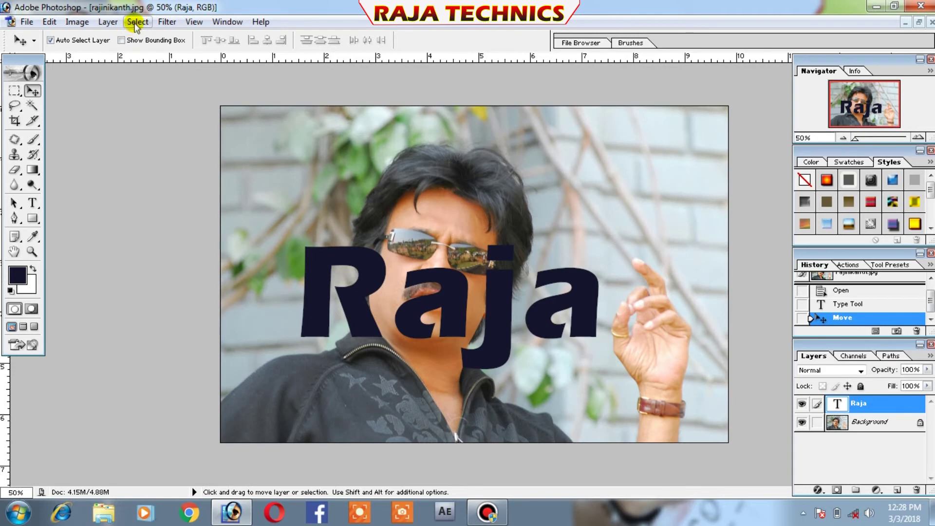
click(167, 22)
mouse_move(190, 259)
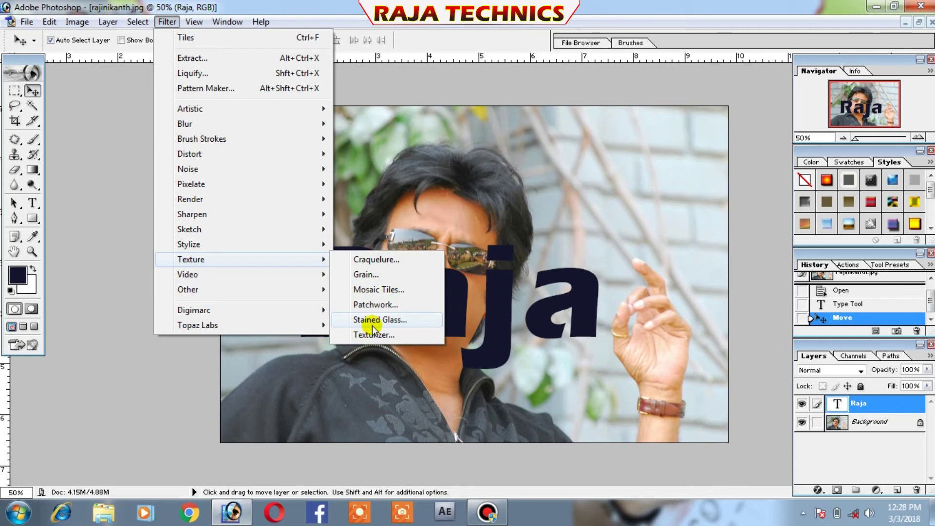
click(374, 291)
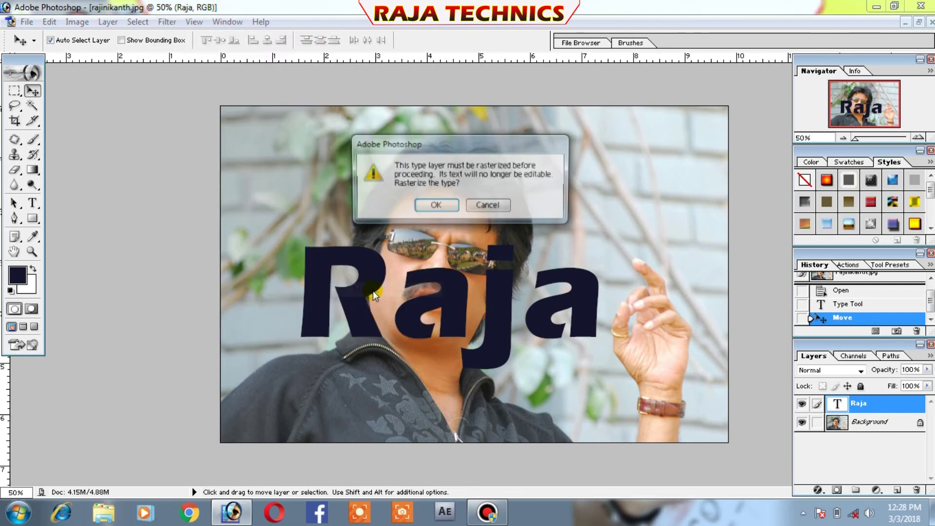
Rasterize the Raja type and apply the Mosaic Tiles filter to it
click(434, 206)
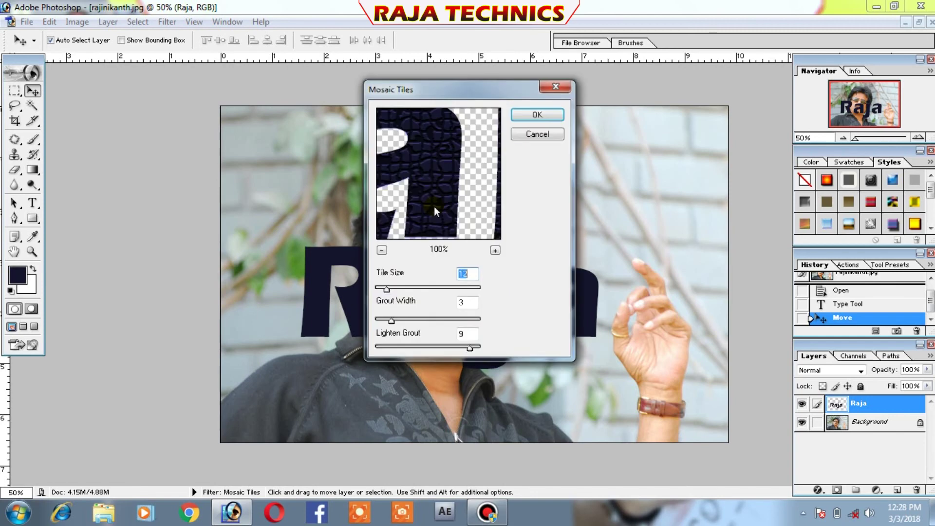
drag(435, 177, 455, 189)
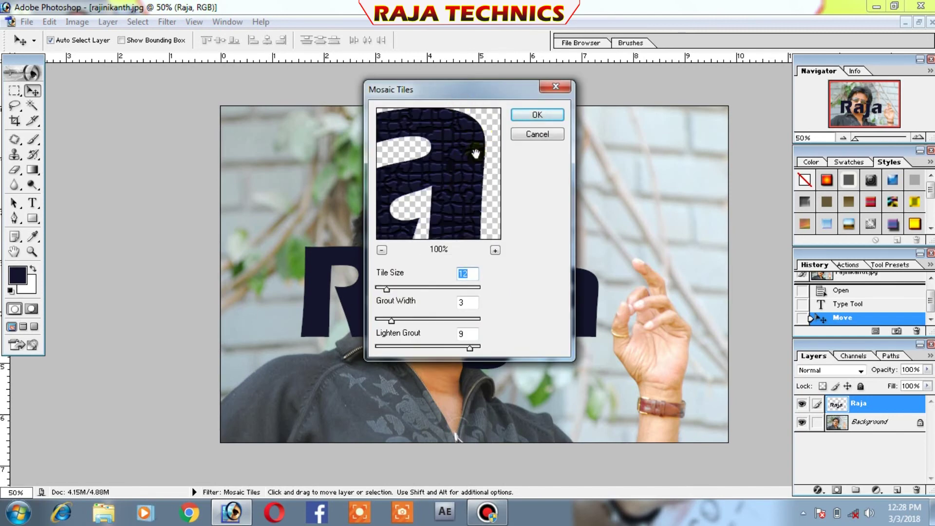
click(554, 113)
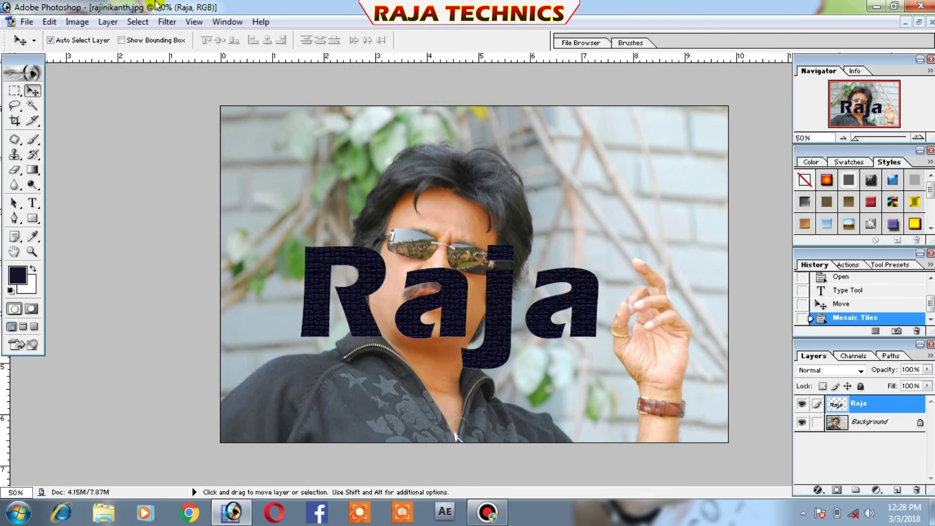
Step backward to remove Mosaic Tiles and hide the Raja text layer
click(77, 21)
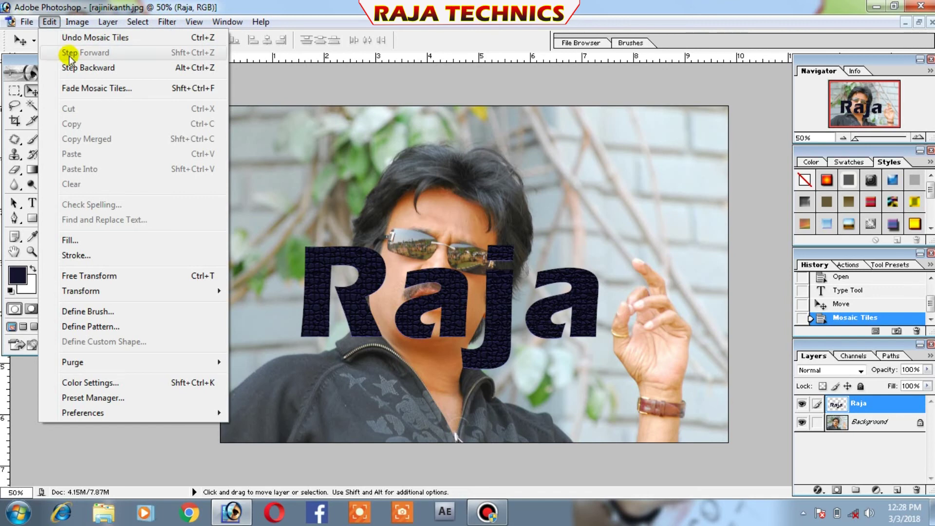
click(72, 67)
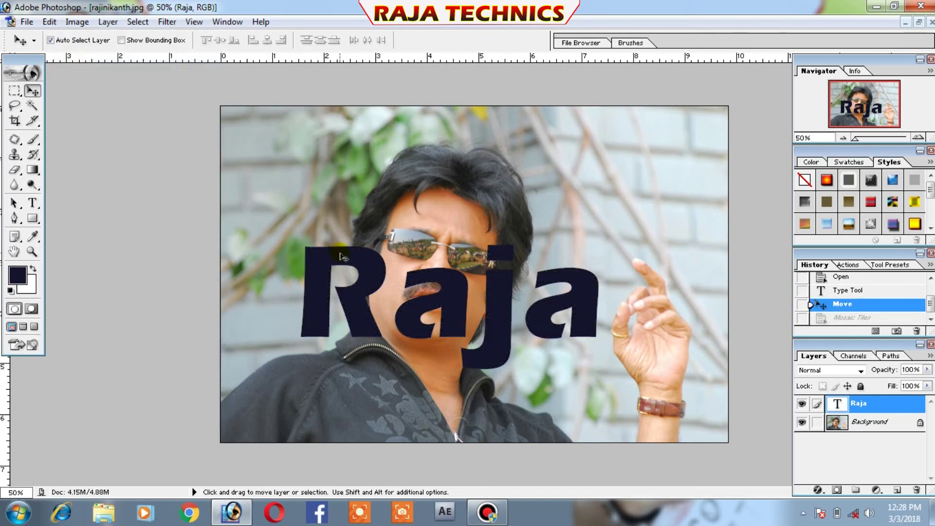
click(801, 403)
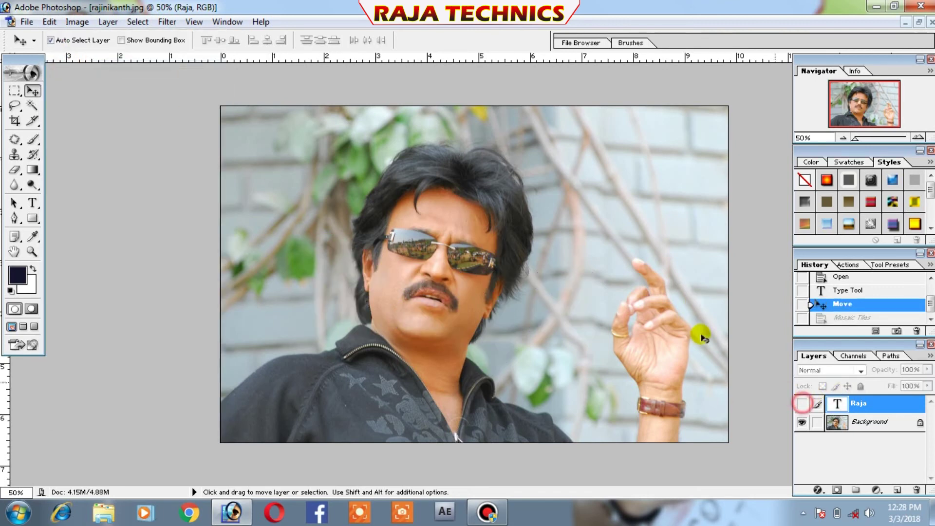
click(493, 238)
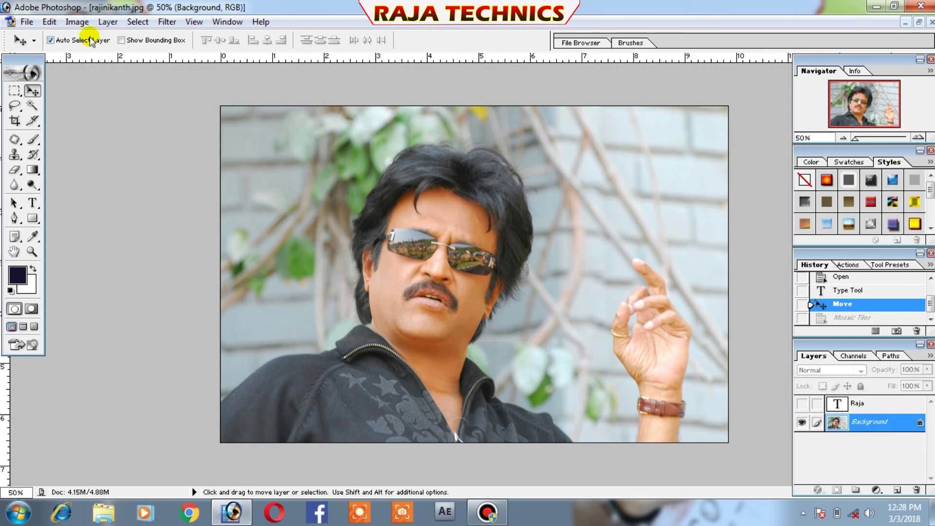
click(162, 23)
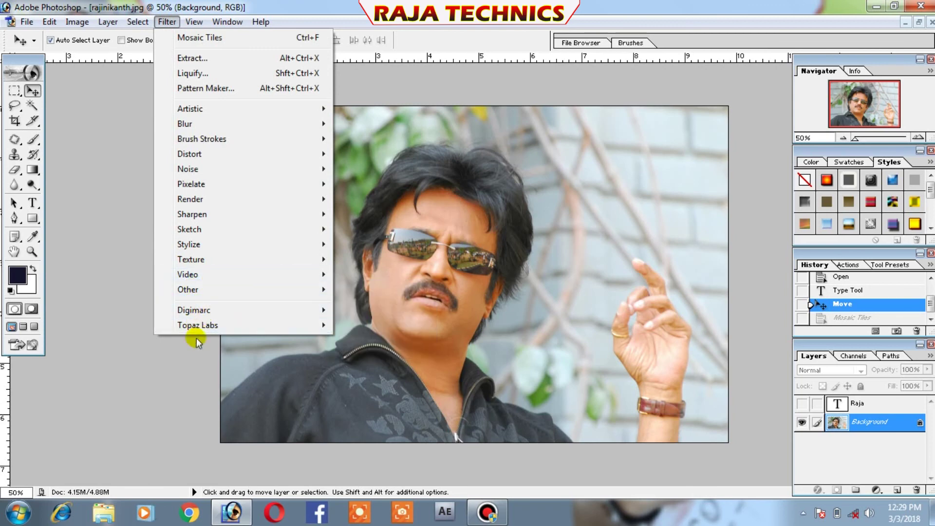
mouse_move(197, 325)
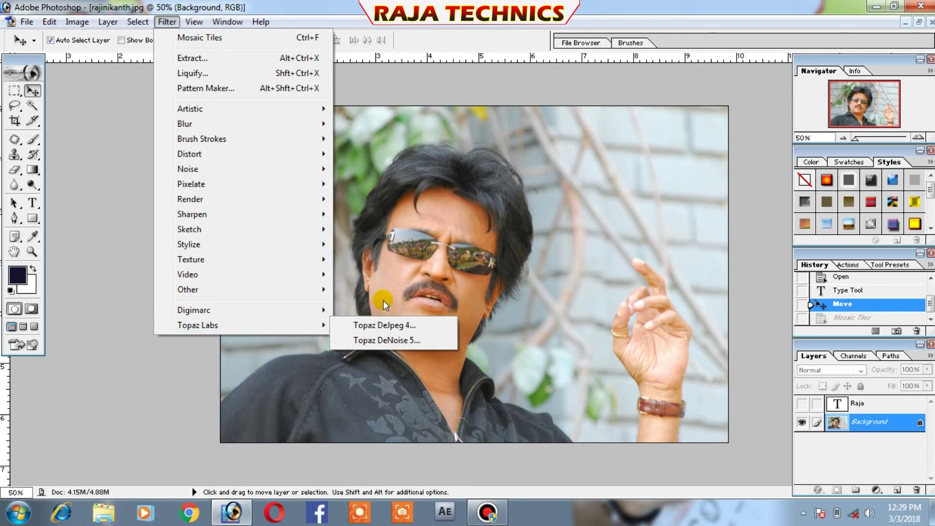
click(379, 275)
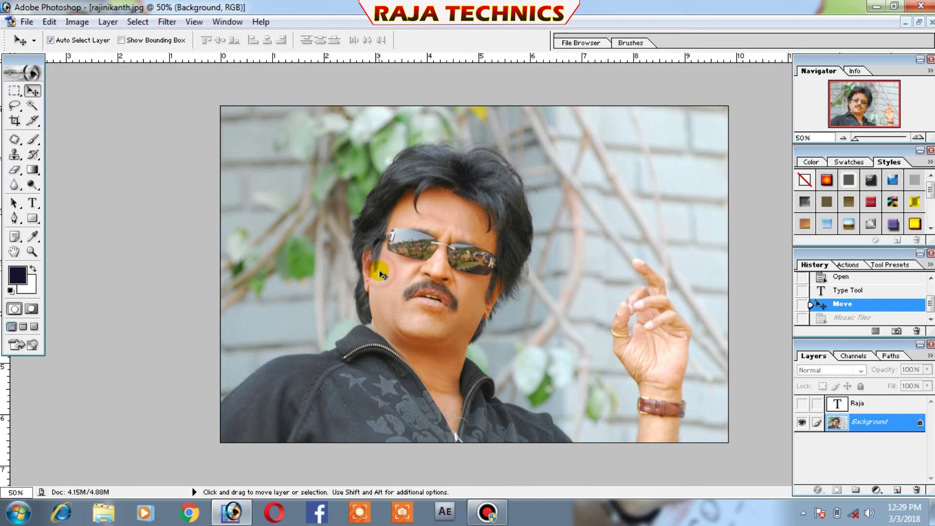
click(167, 22)
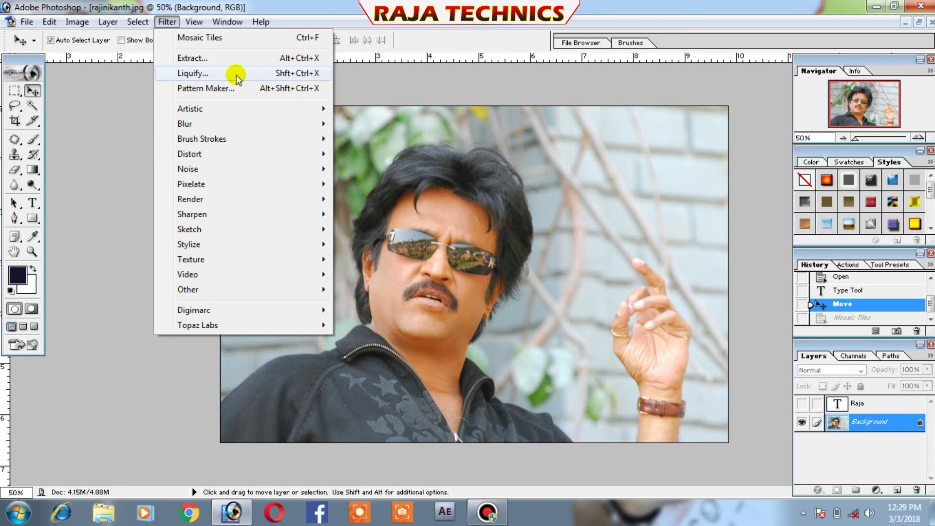
click(370, 132)
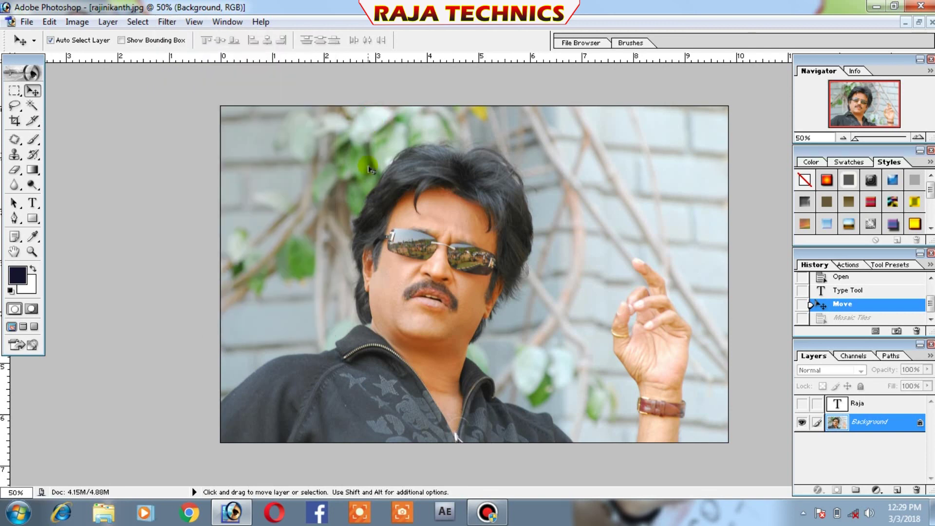